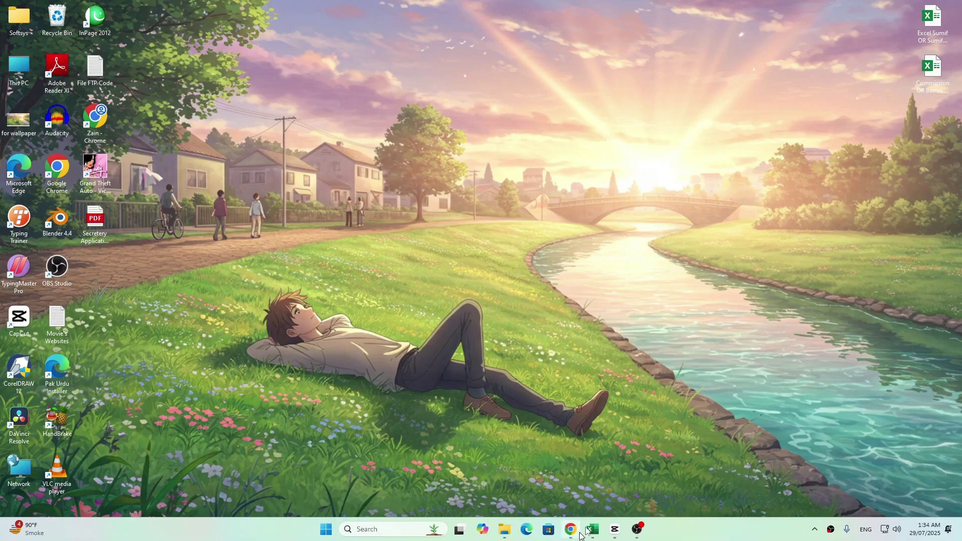
- Switch to the Commission OR Bonus Addition OR Deduction workbook in Excel and look through Sheet3 and Sheet2 before returning to Sheet1
mouse_move(593, 529)
click(536, 484)
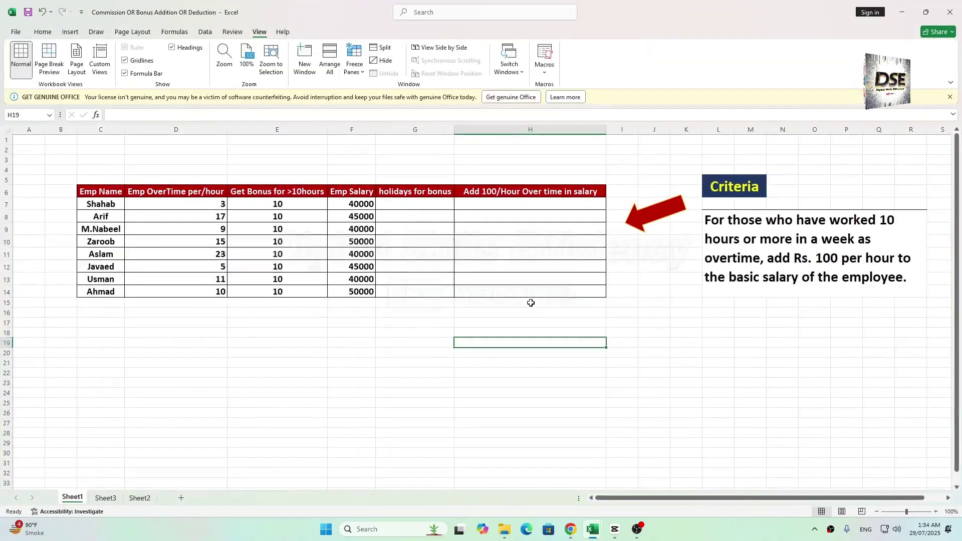
click(401, 384)
click(105, 498)
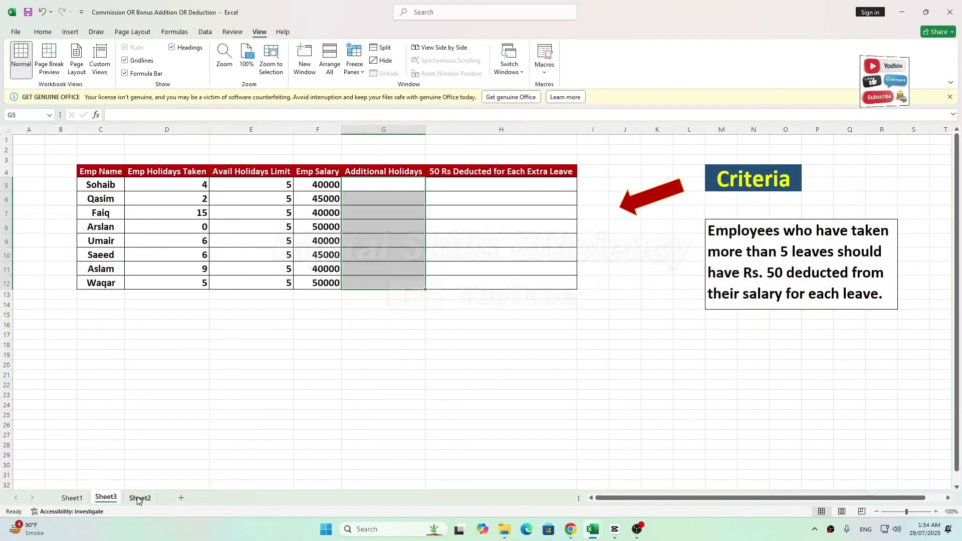
click(139, 498)
click(72, 498)
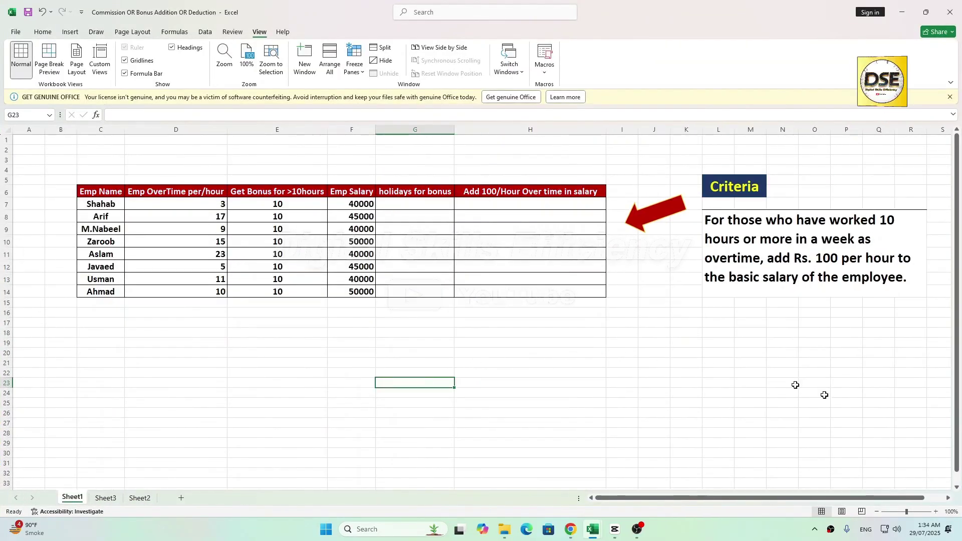
- Examine the overtime bonus criteria and the table's overtime, 10-hour threshold and holidays for bonus columns on Sheet1
click(936, 511)
click(936, 511)
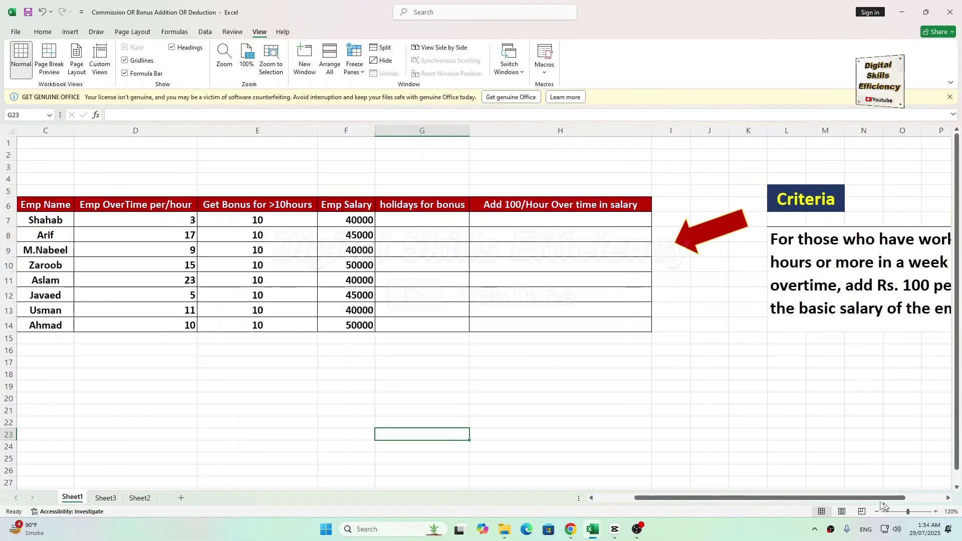
scroll(805, 213, right, 3)
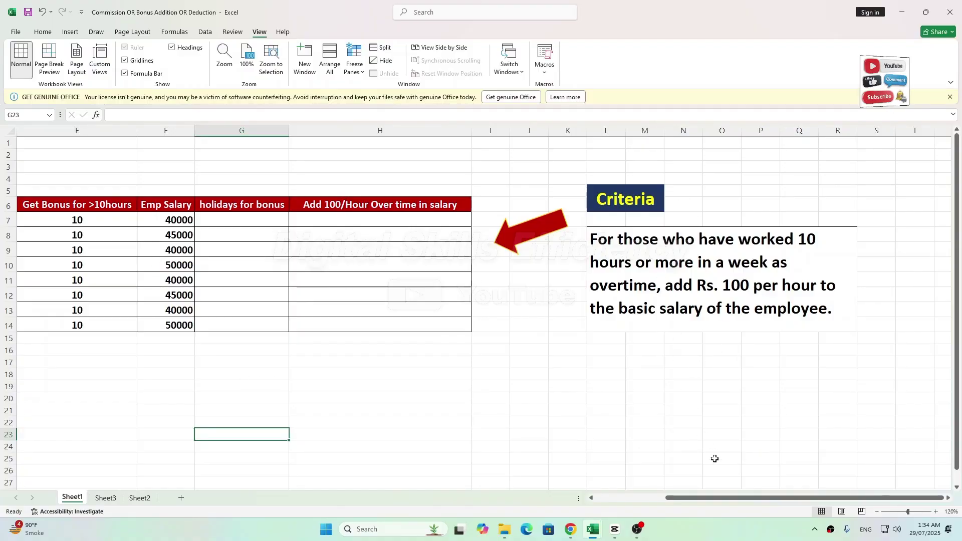
drag(762, 498, 695, 495)
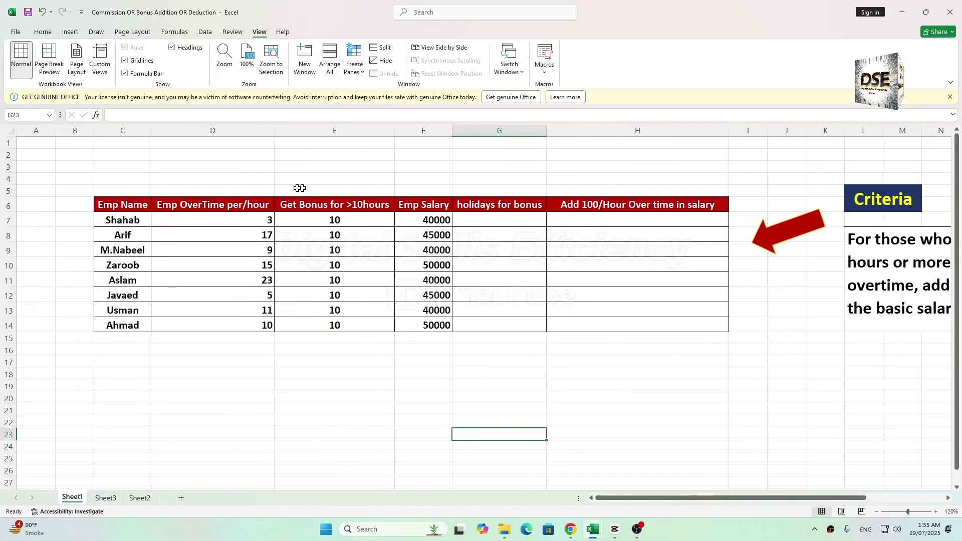
click(935, 511)
click(936, 512)
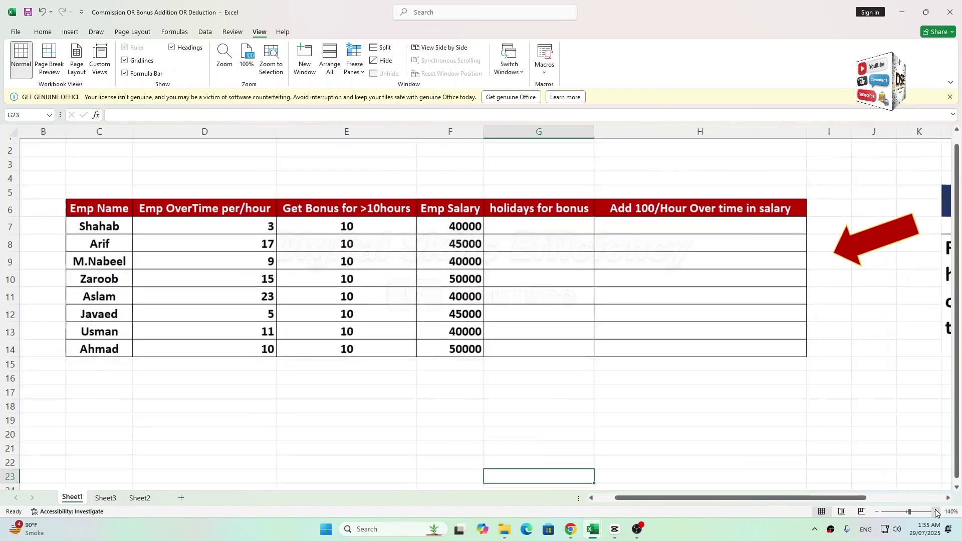
click(936, 512)
drag(801, 501, 762, 499)
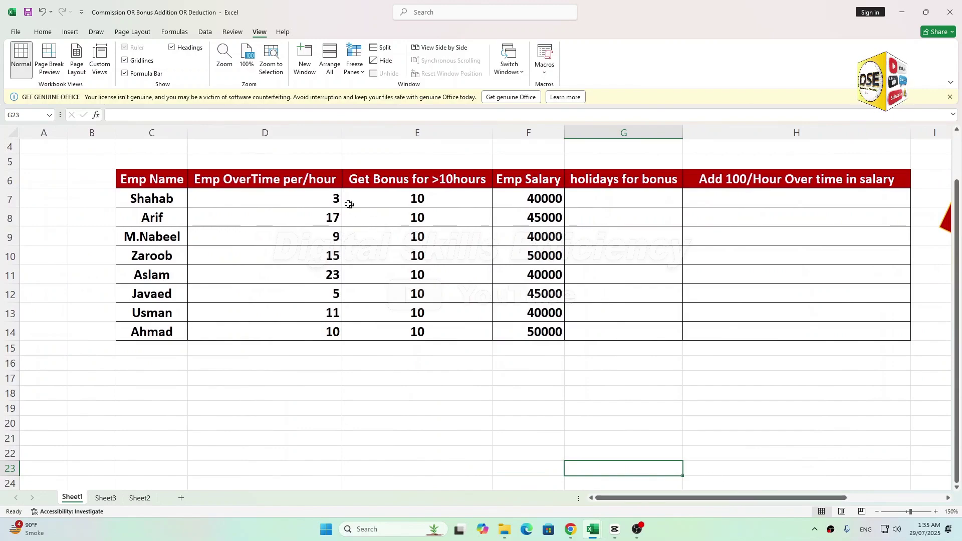
drag(371, 200, 377, 330)
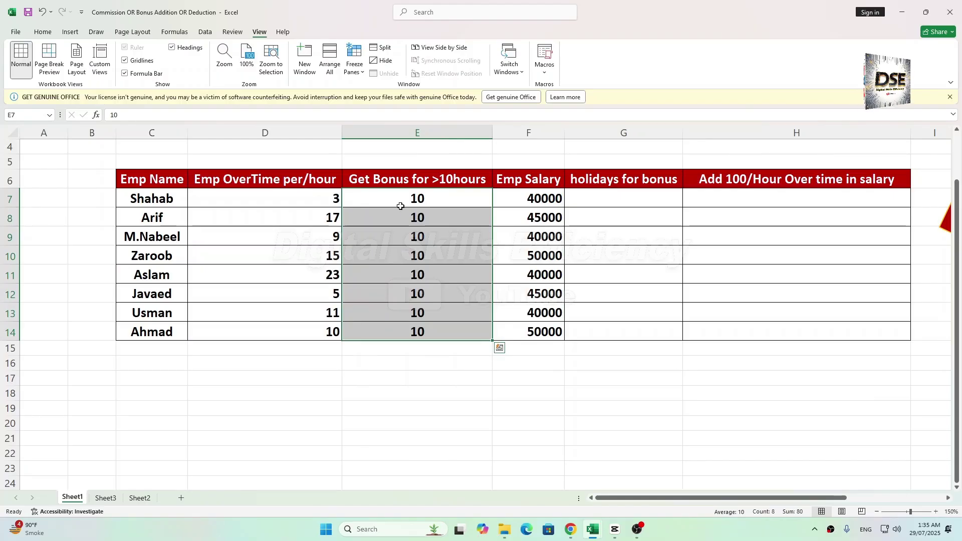
drag(251, 202, 251, 326)
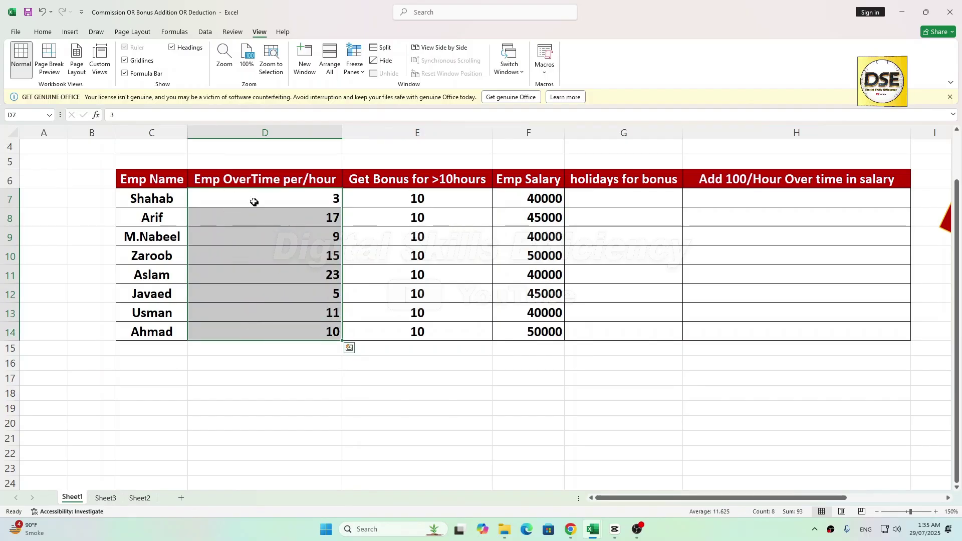
click(590, 196)
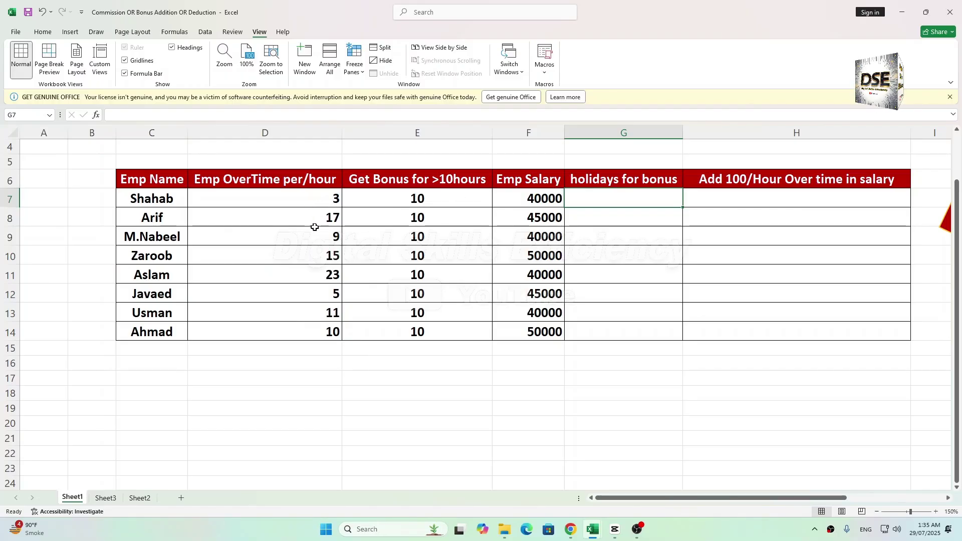
drag(591, 200, 598, 326)
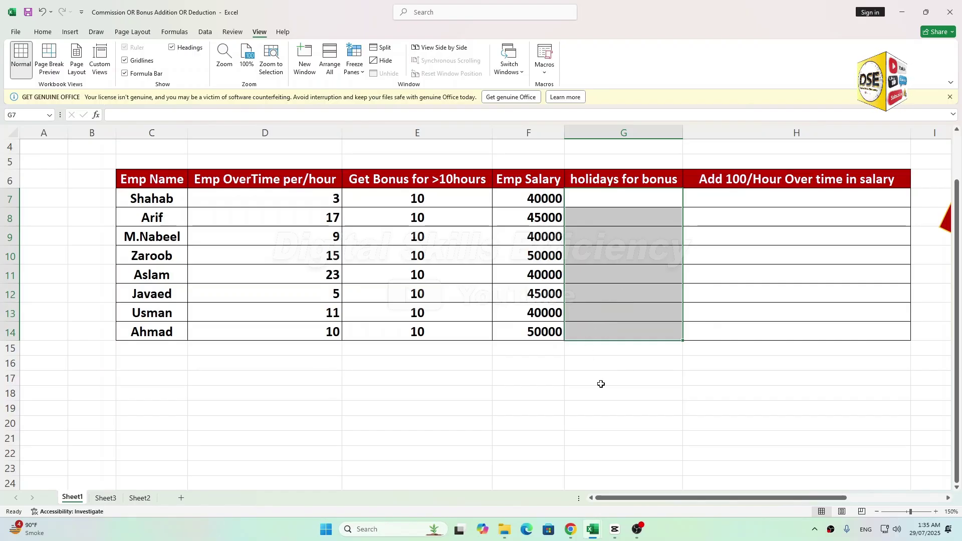
- Enter the formula =IF(D7>=E7,D7,"Work Hard") in cell G7 of the holidays for bonus column
click(581, 199)
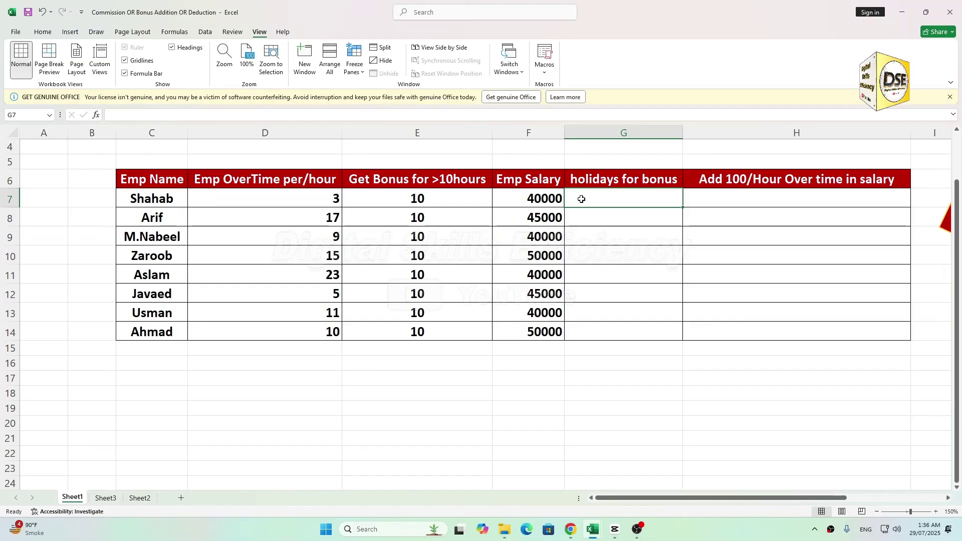
text(=if()
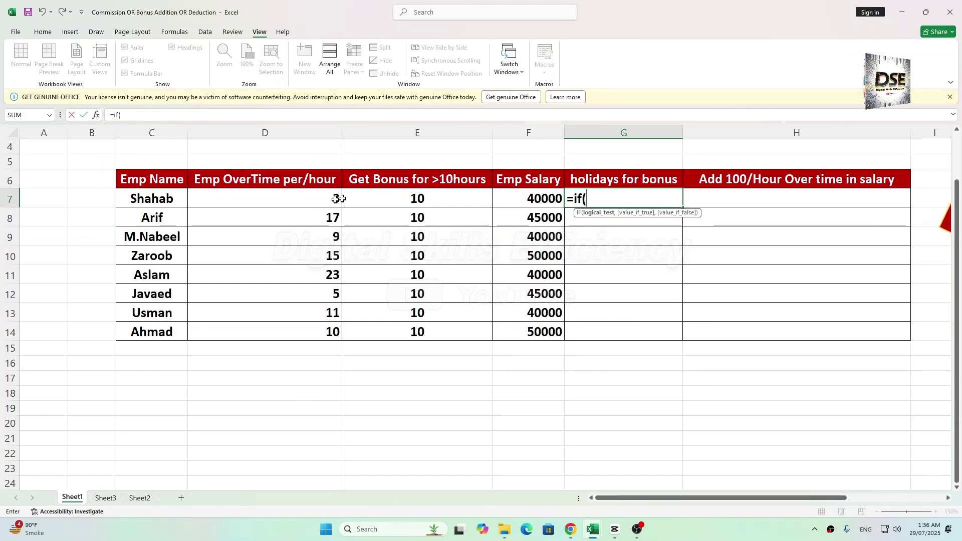
click(280, 198)
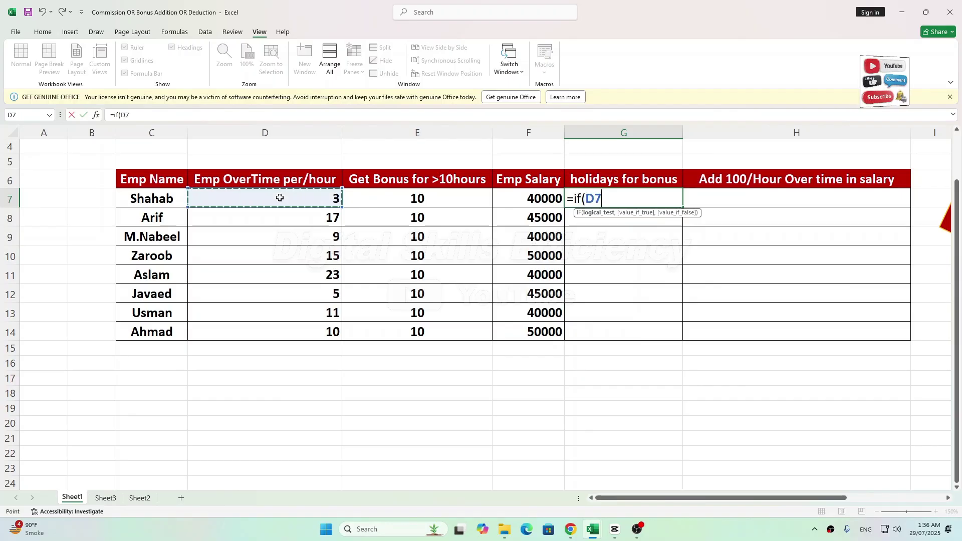
text(>=)
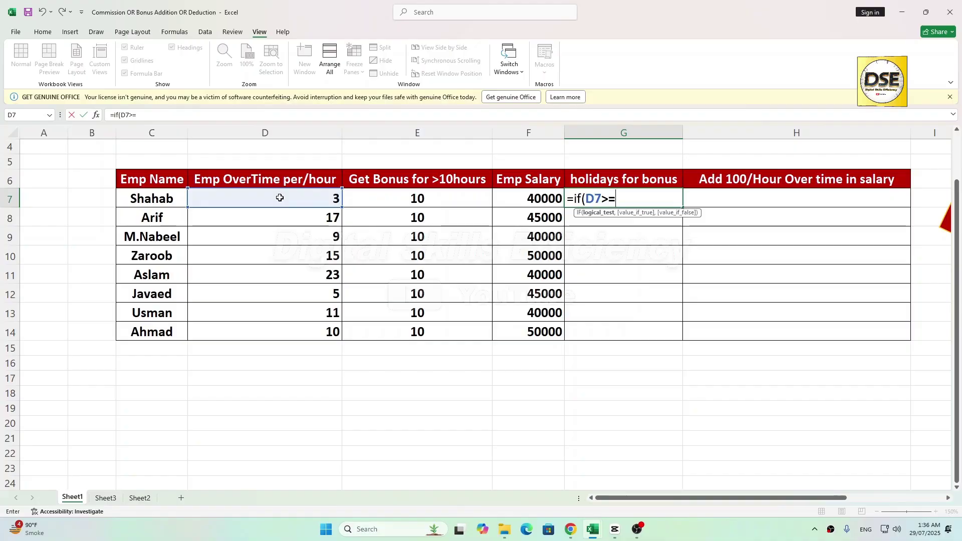
click(378, 204)
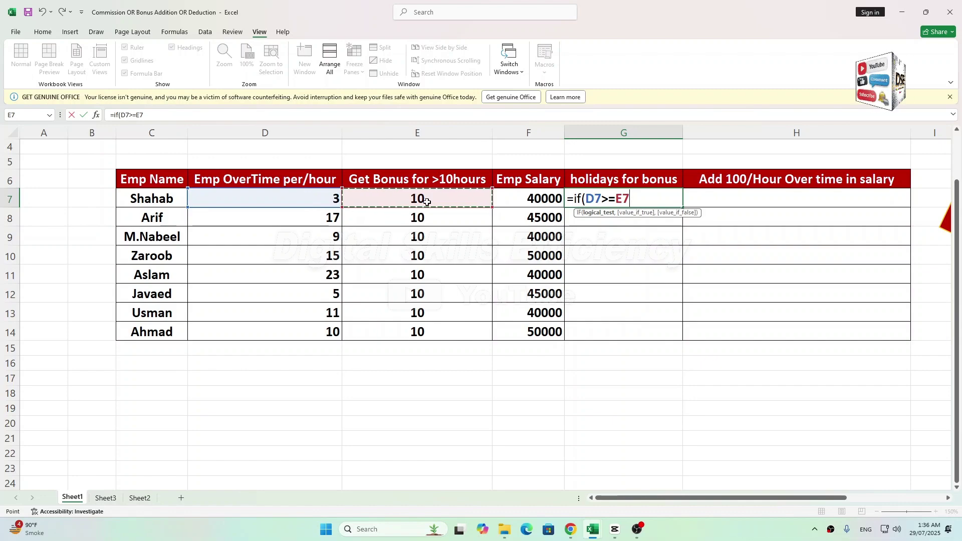
text(,)
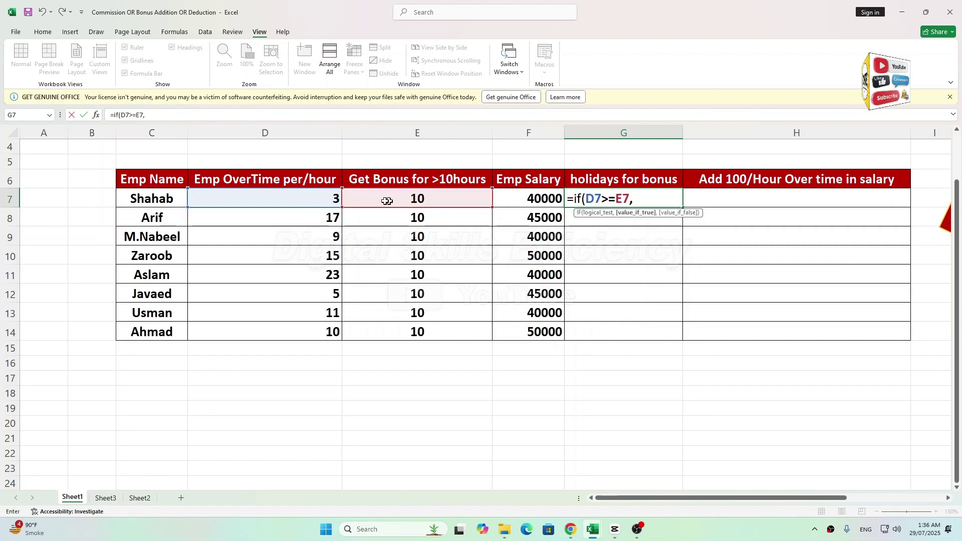
click(317, 201)
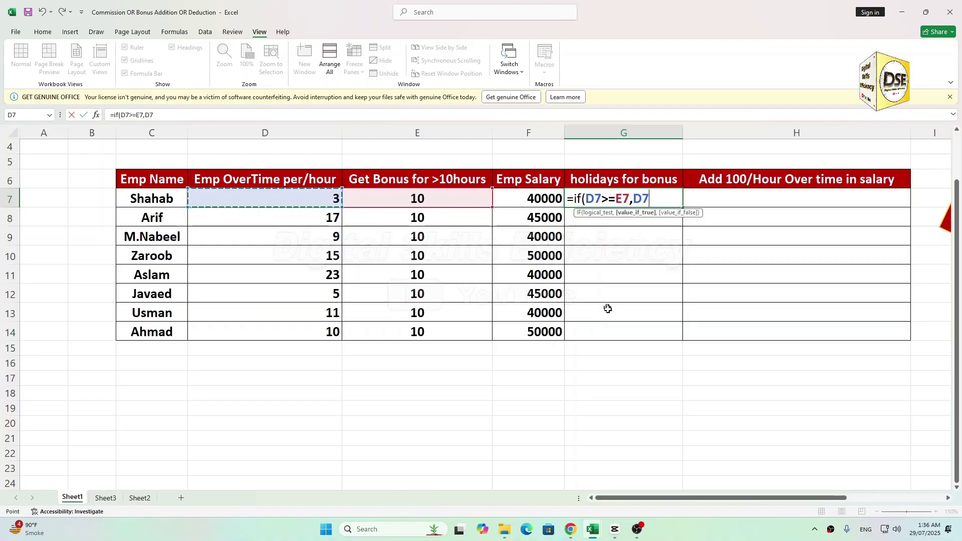
text(,)
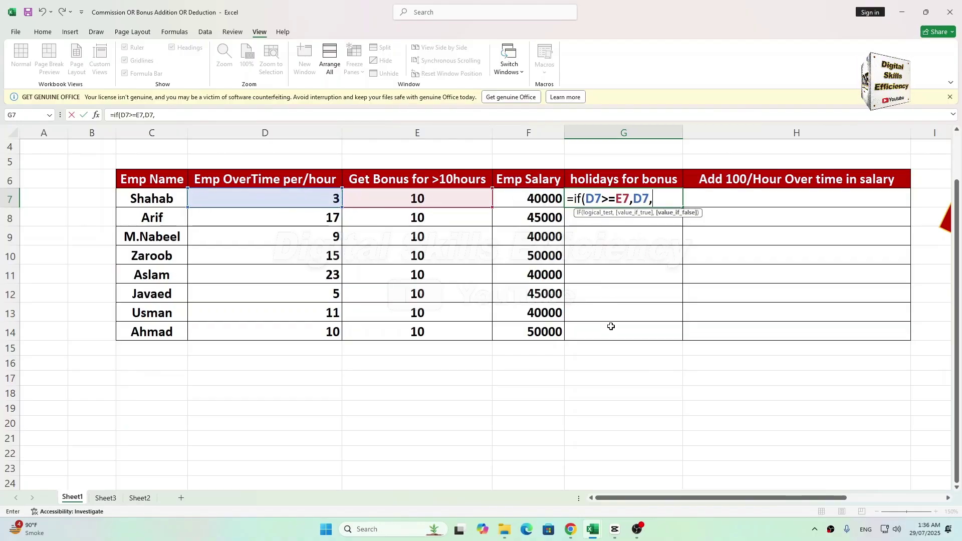
text(")
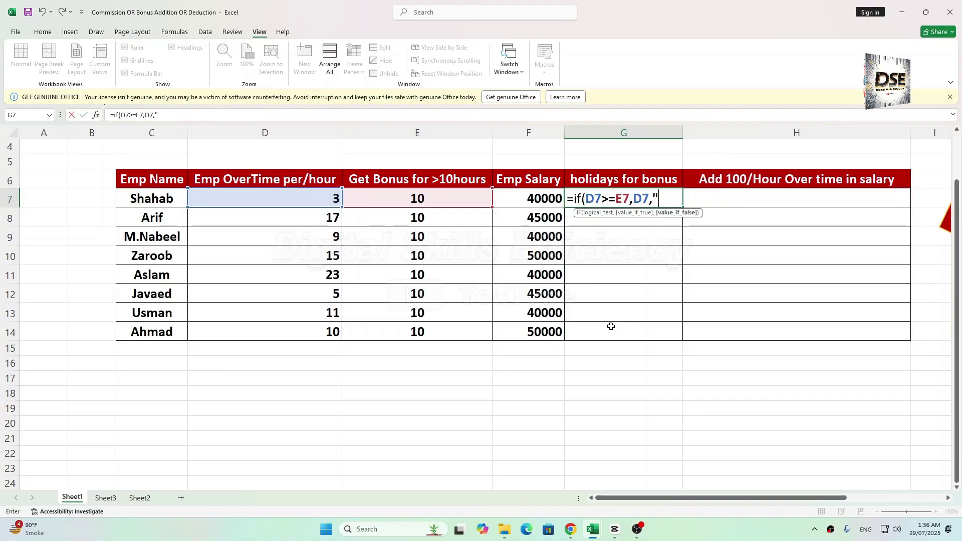
text(Work Hard")
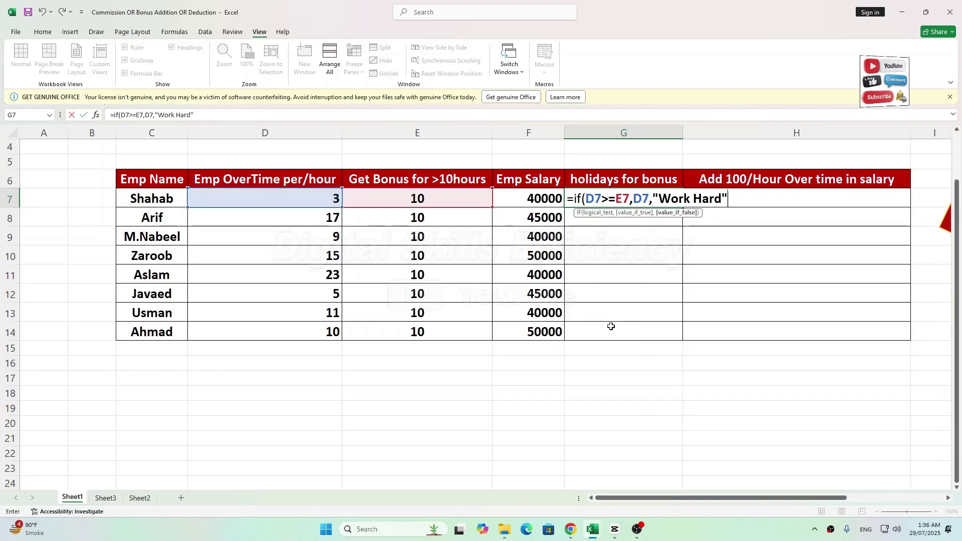
text())
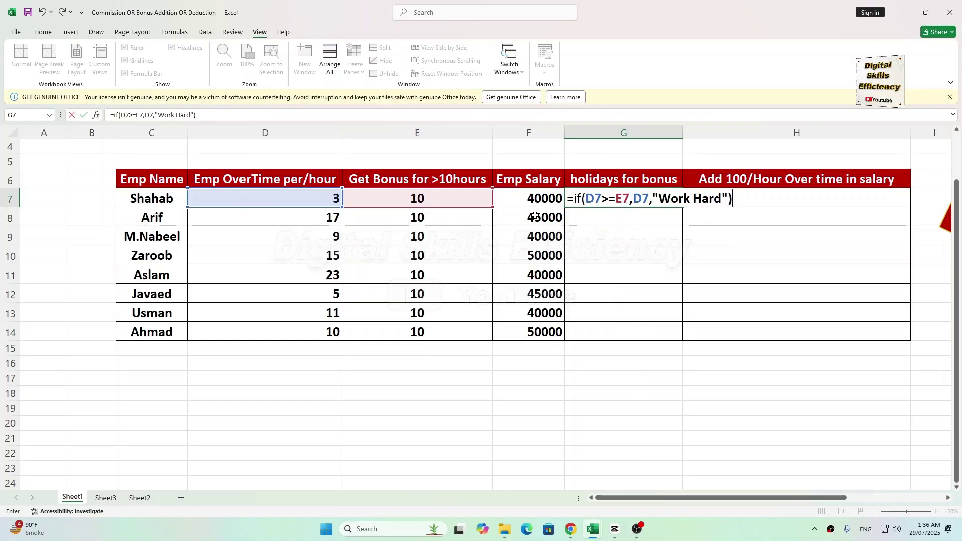
key(Return)
- Fill the G7 formula down the holidays for bonus column through G14
click(612, 203)
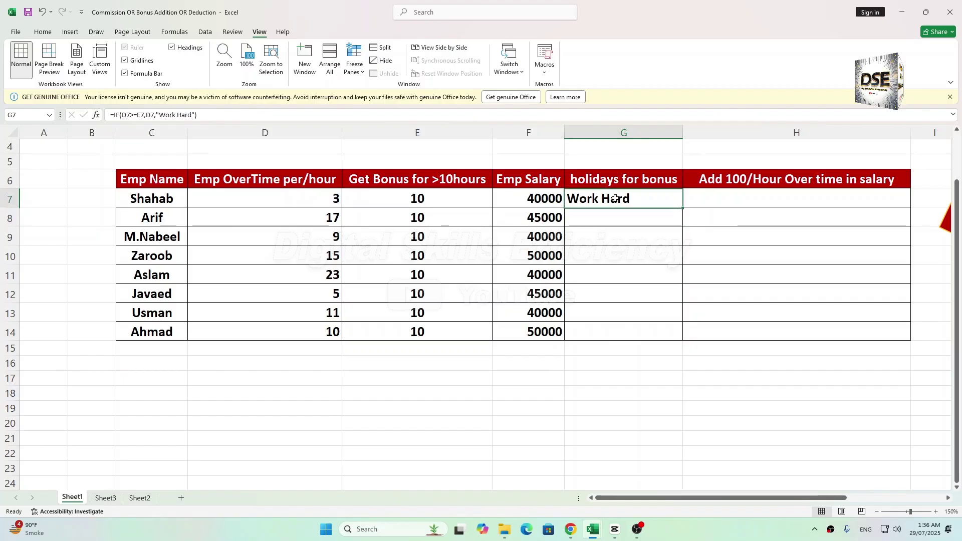
double_click(681, 207)
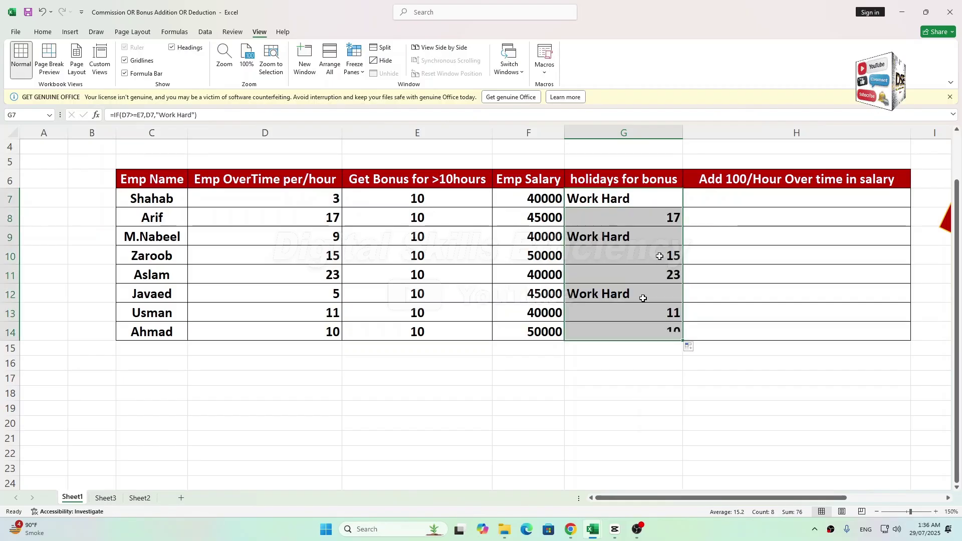
click(629, 373)
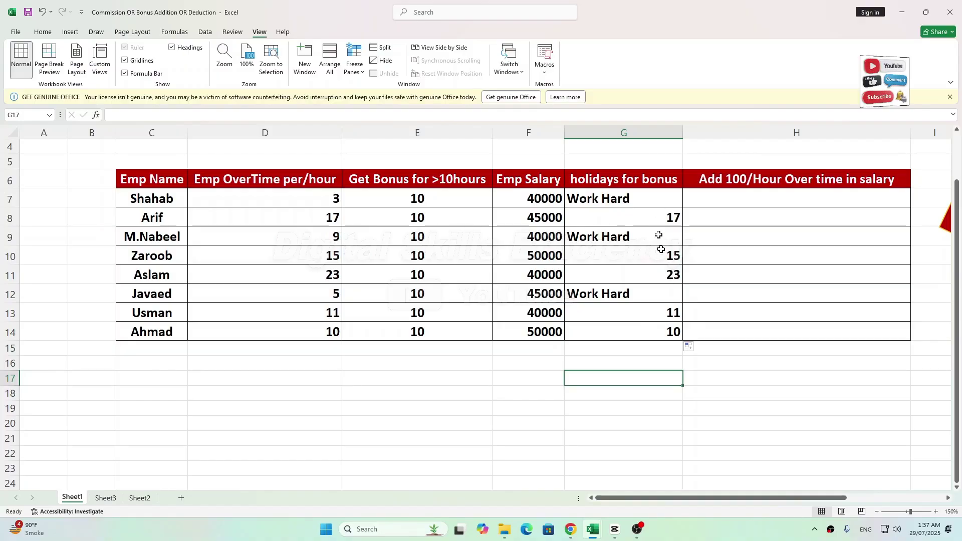
- Enter the formula =IF(D7>=10,F7+G7*100) in cell H7 of the overtime-in-salary column, following the Rs. 100 per hour criteria
drag(667, 498, 744, 502)
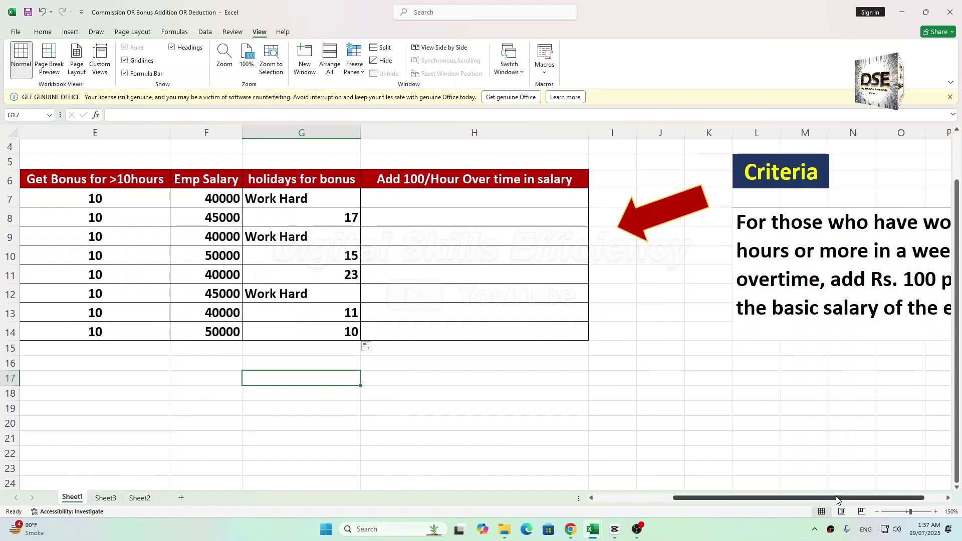
scroll(844, 452, right, 2)
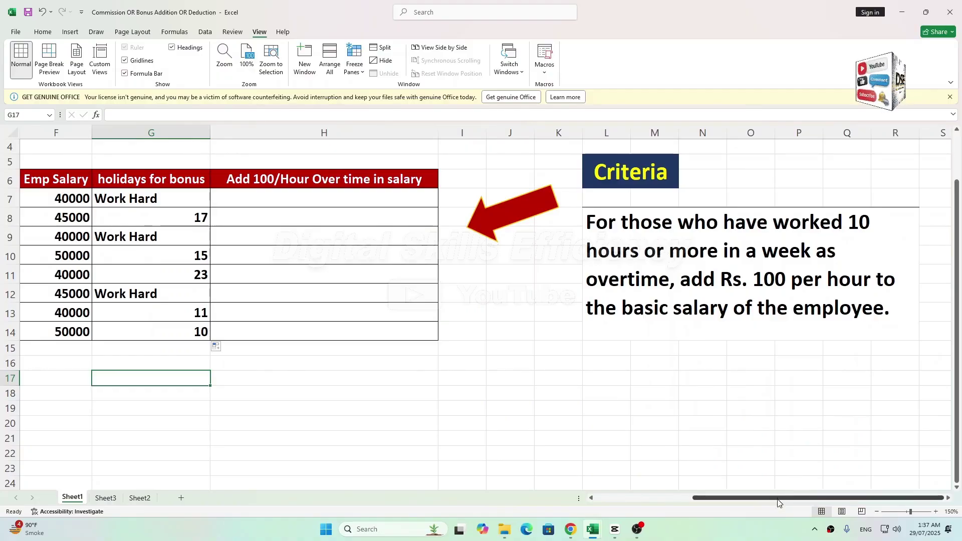
drag(779, 500, 718, 493)
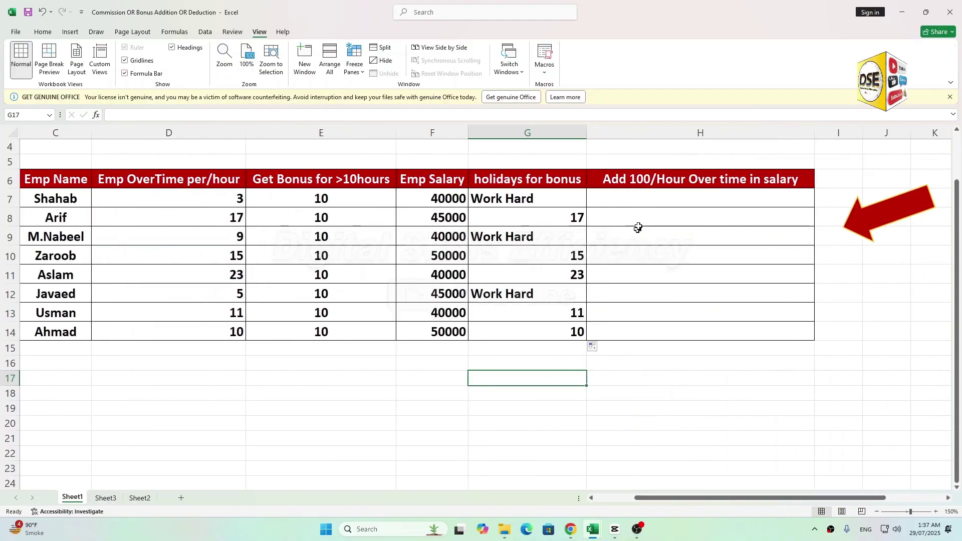
click(640, 196)
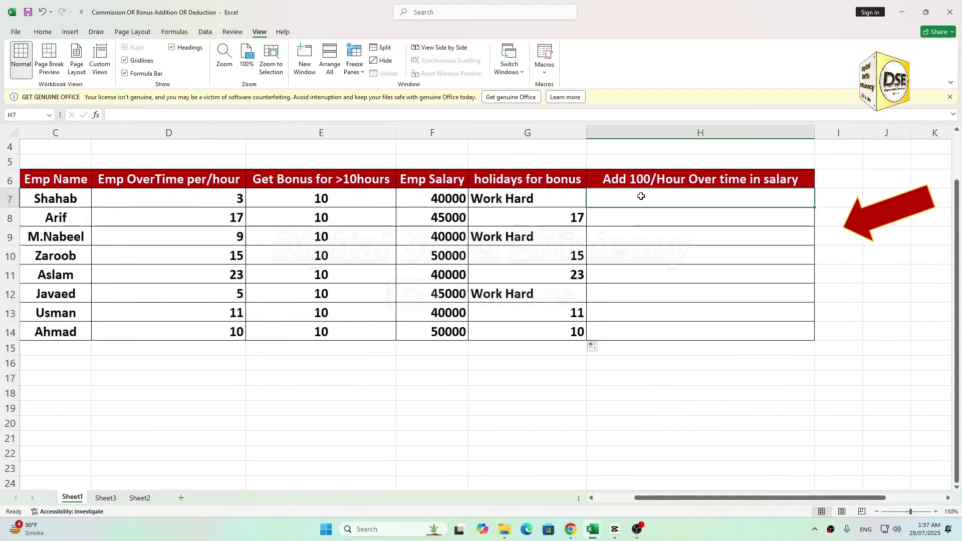
text(=if()
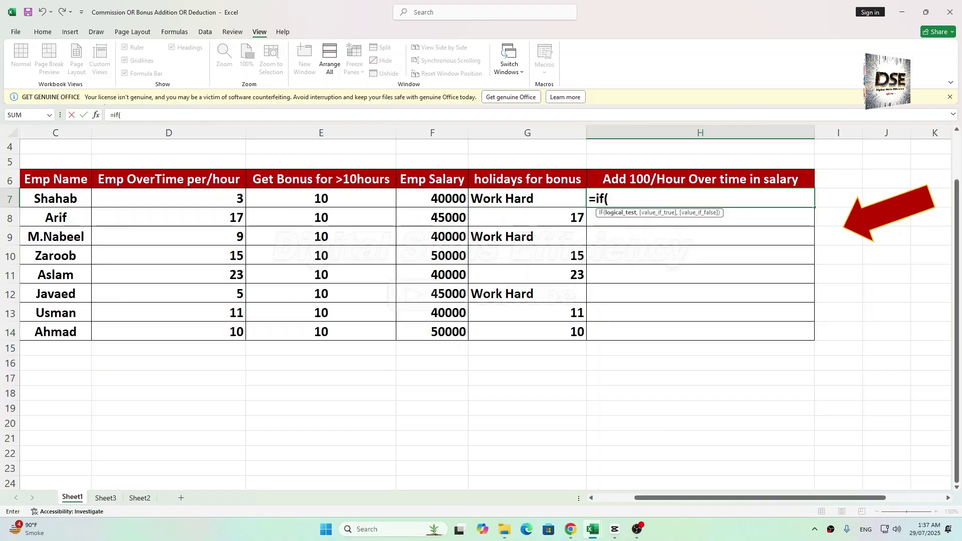
scroll(663, 348, left, 1)
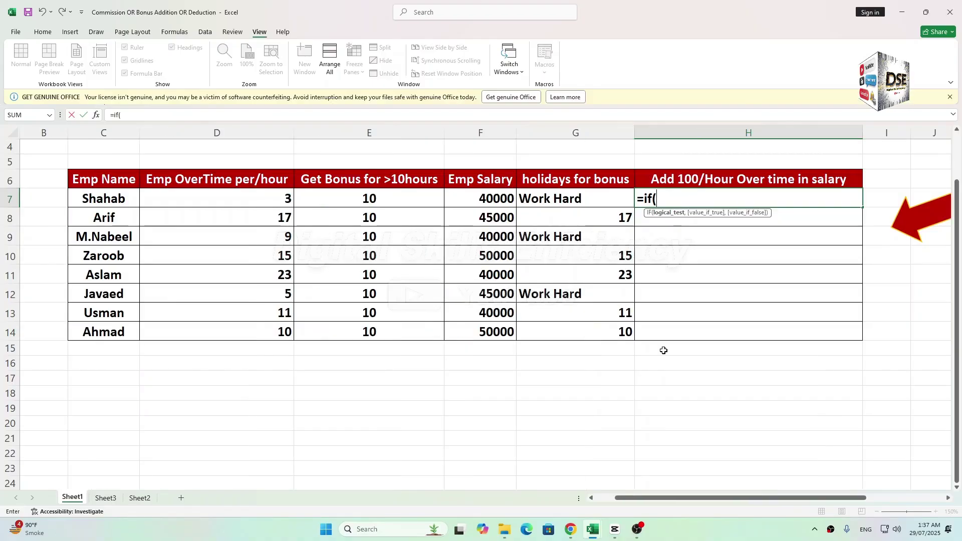
click(272, 201)
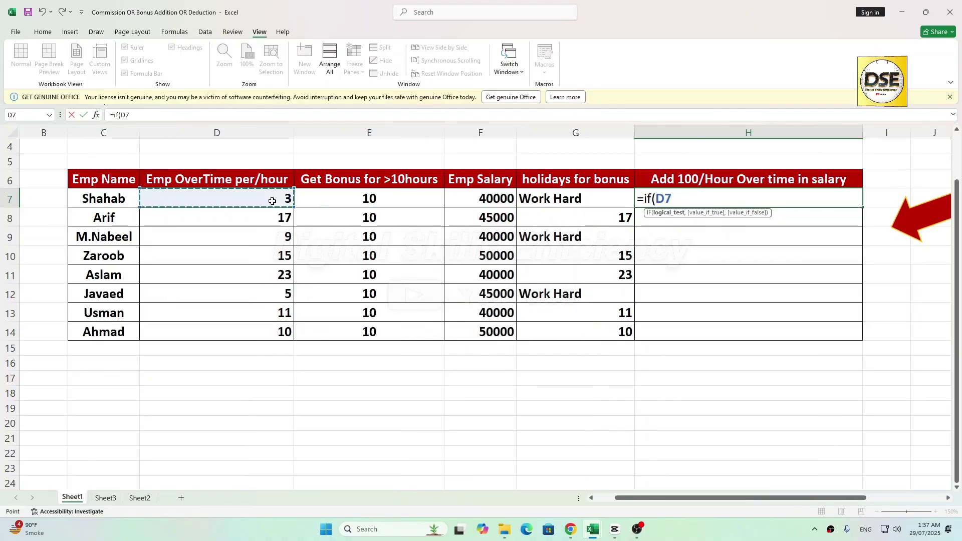
text(>=)
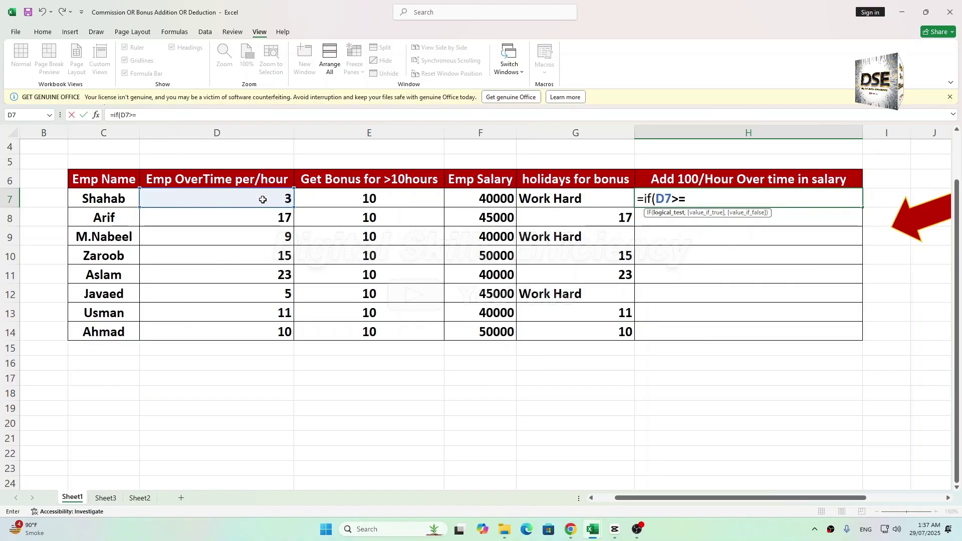
text(10,)
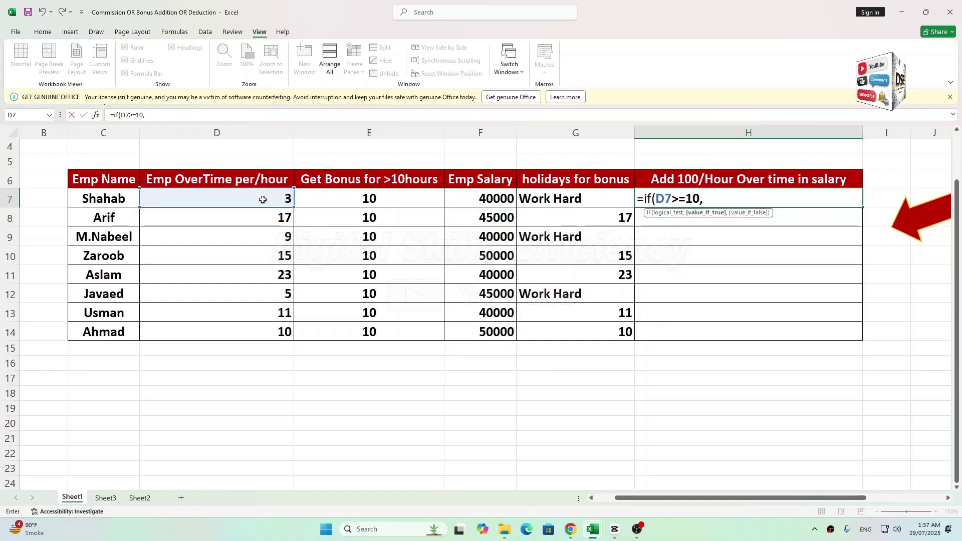
click(470, 201)
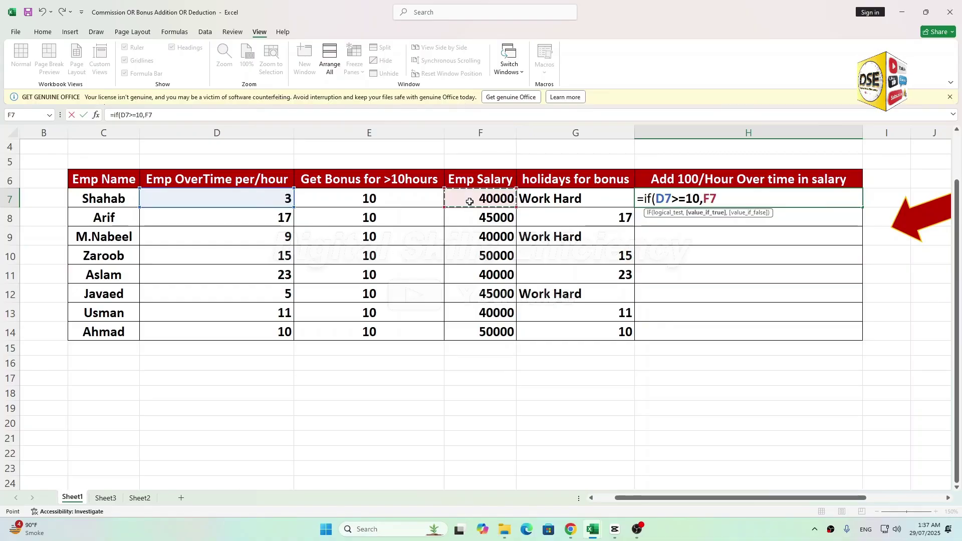
text(+)
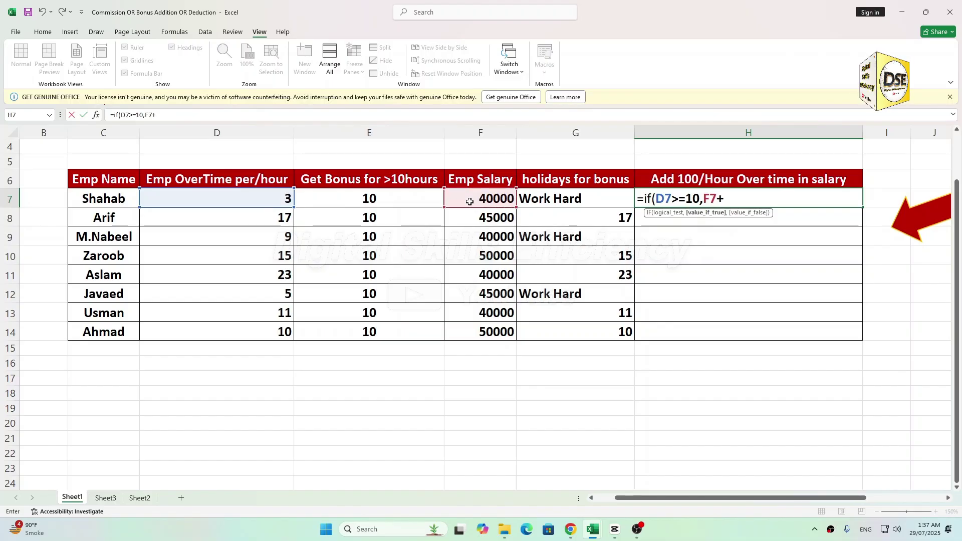
click(547, 201)
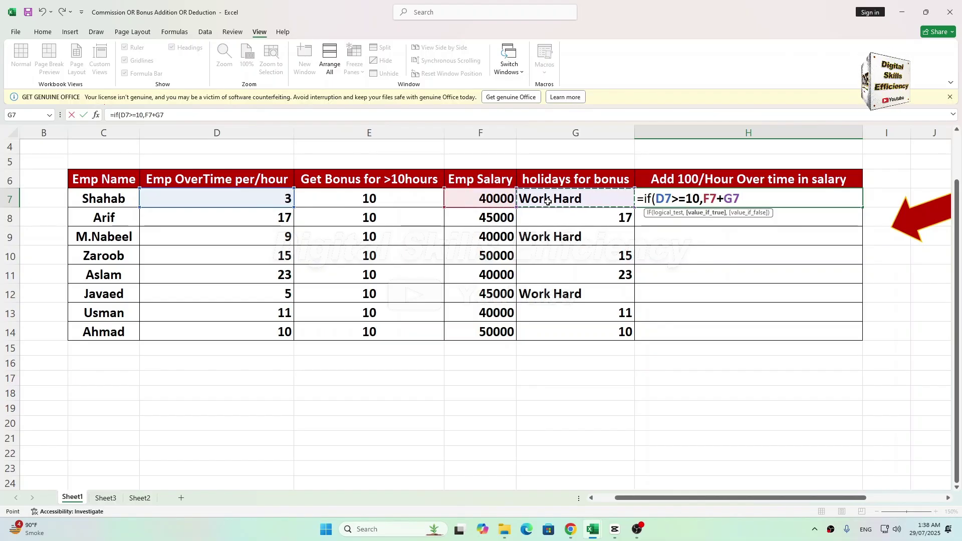
text(*)
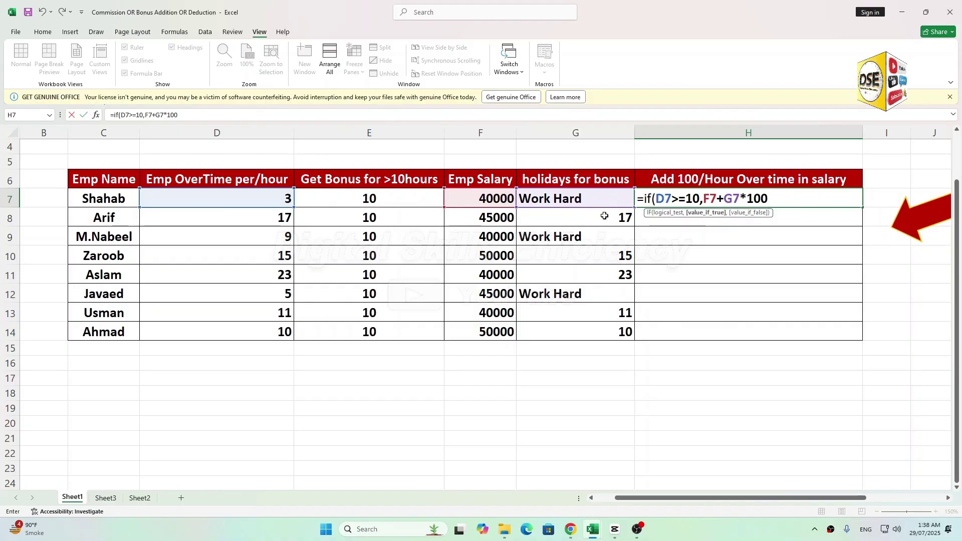
text())
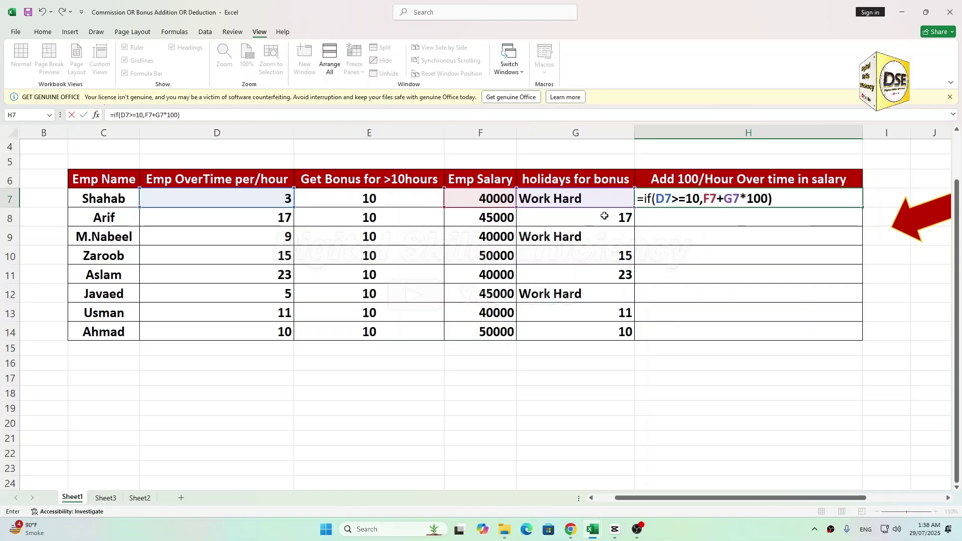
key(Return)
- Add " " as the value-if-false argument of the H7 formula and fill it down through H14
click(738, 198)
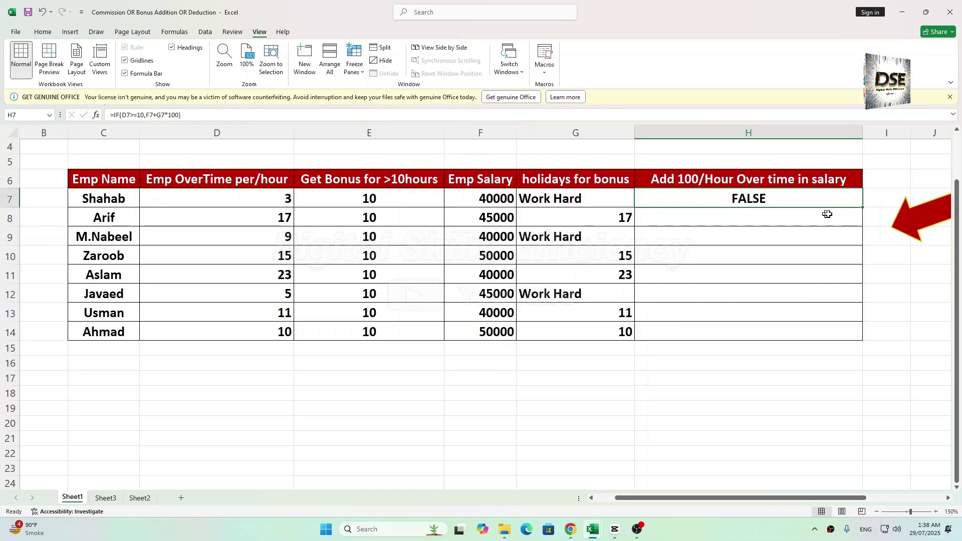
double_click(770, 198)
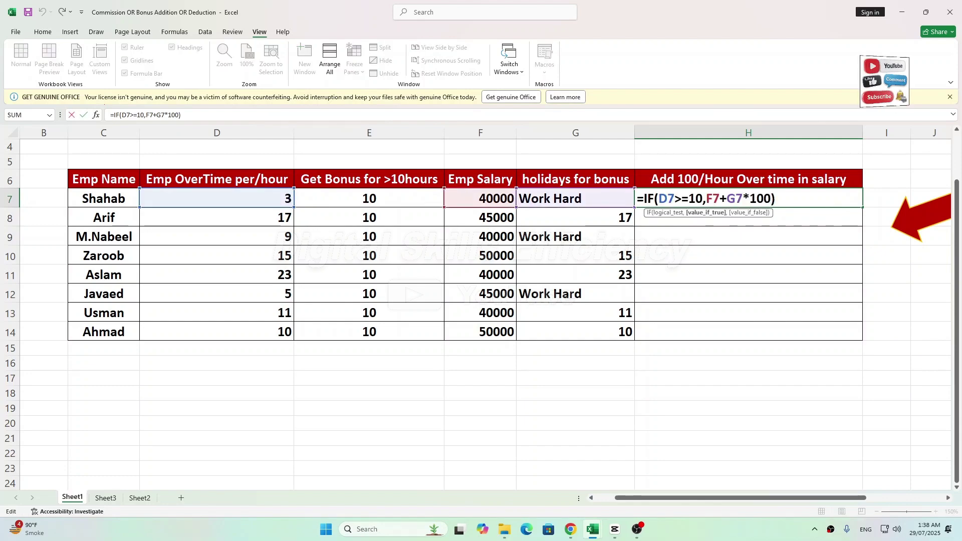
text(, " ")
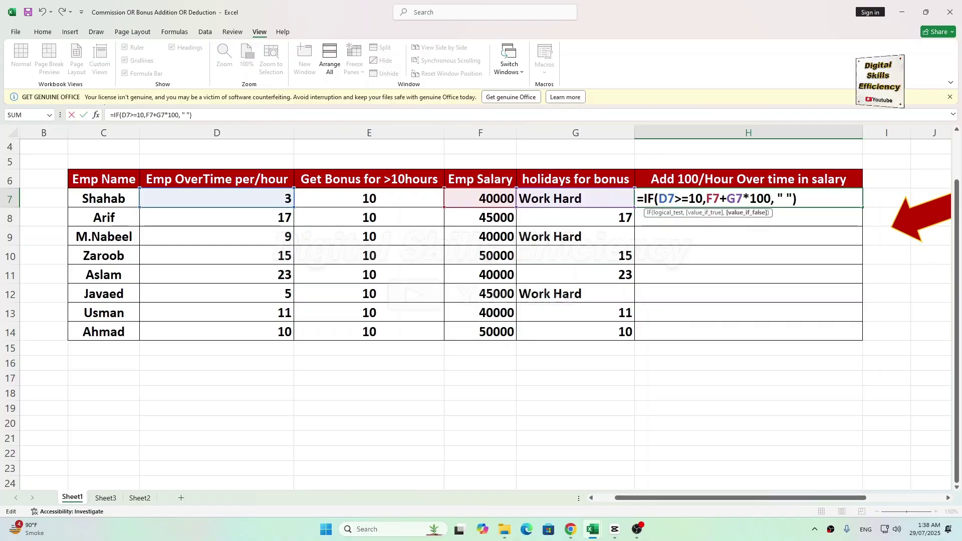
key(Return)
click(770, 200)
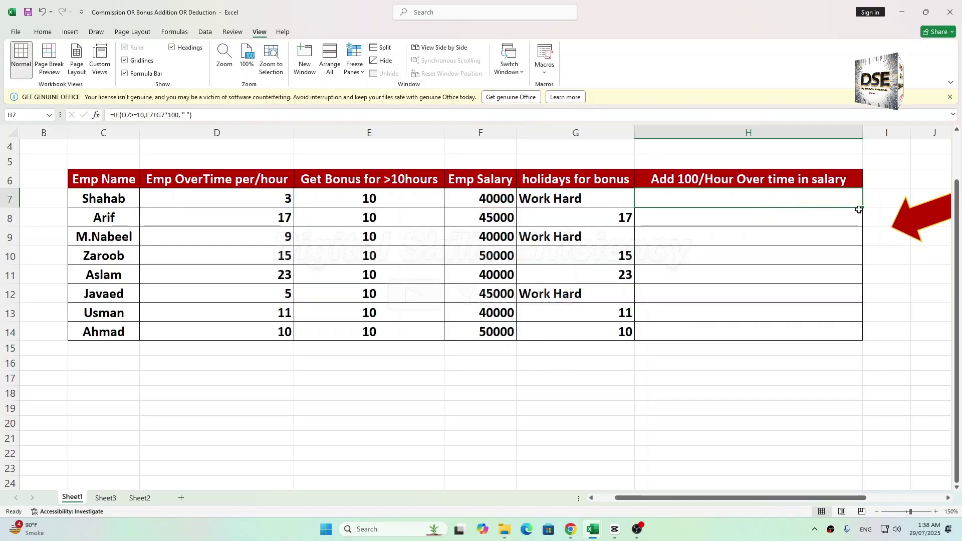
drag(860, 209, 861, 340)
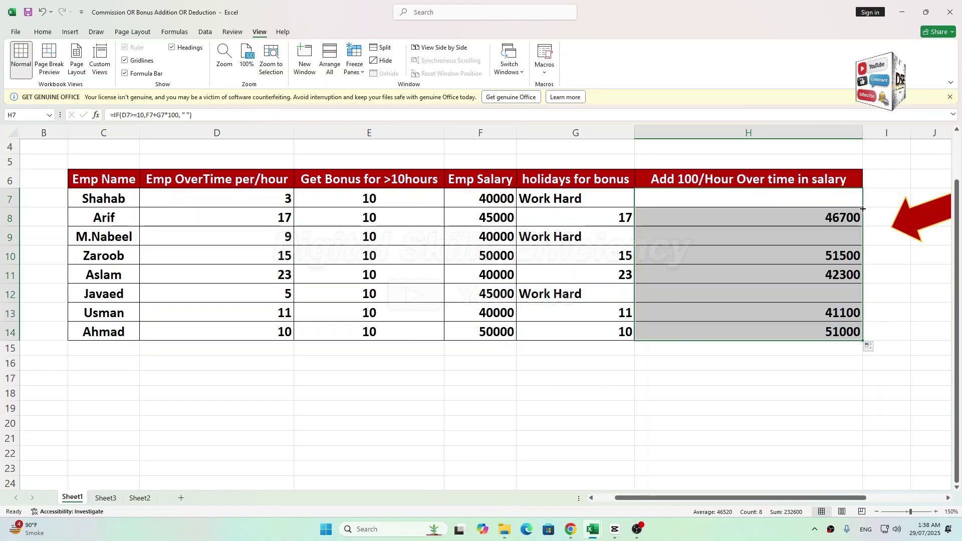
click(767, 414)
- Change the value-if-false text in the H7 formula to "no bonus" and fill it down through H14
scroll(698, 461, right, 2)
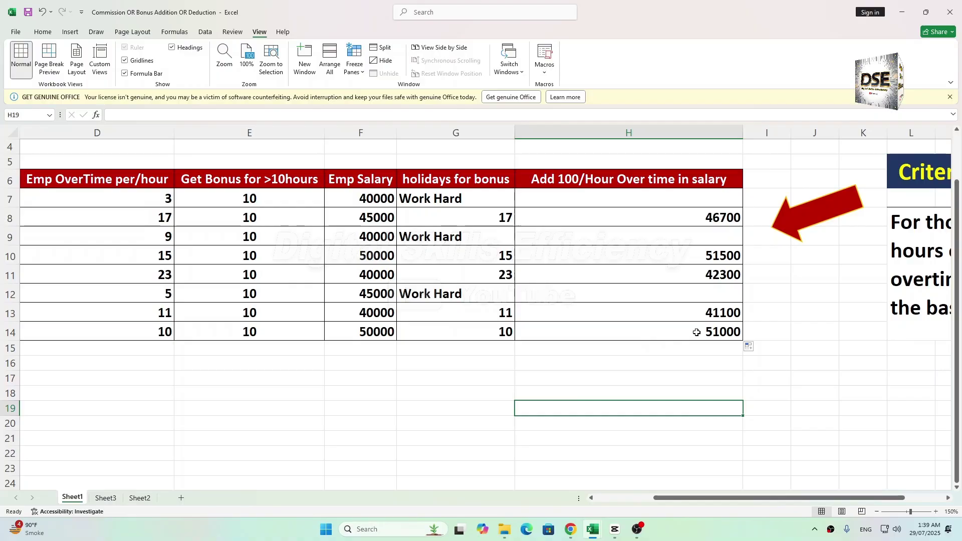
double_click(694, 201)
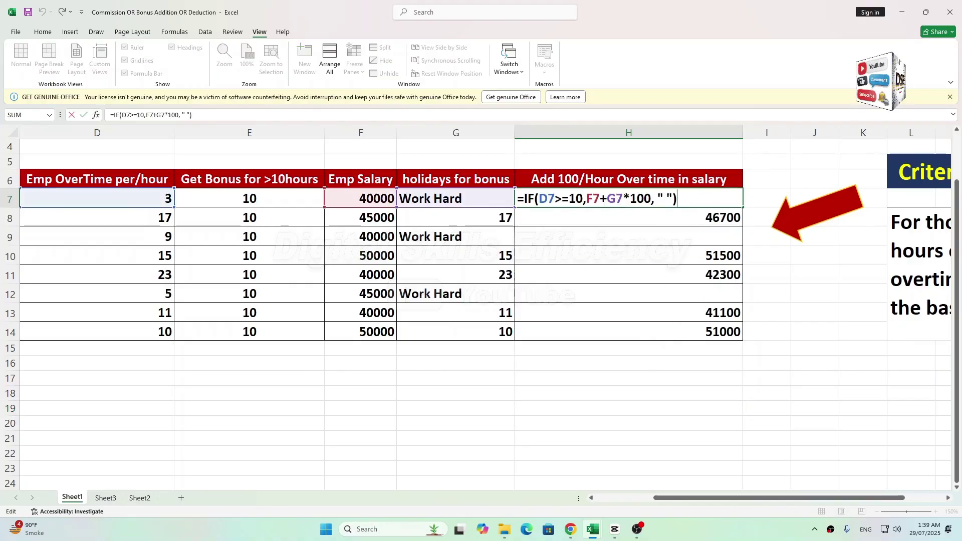
click(666, 198)
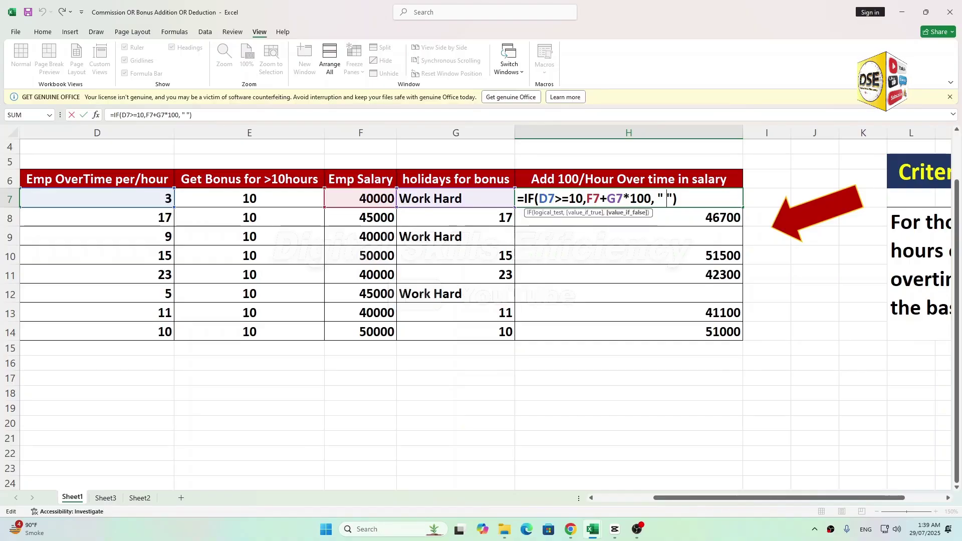
key(BackSpace)
text(no bonus)
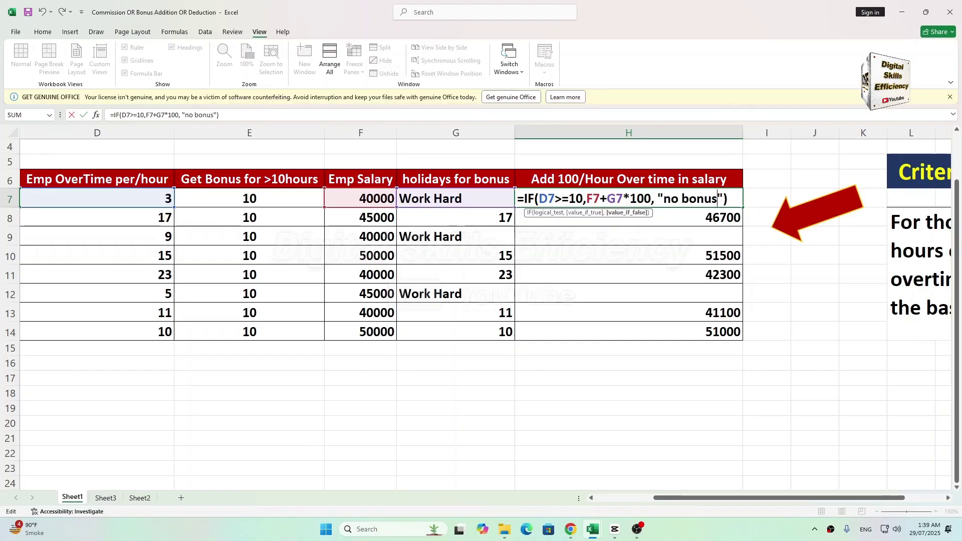
key(ctrl+Return)
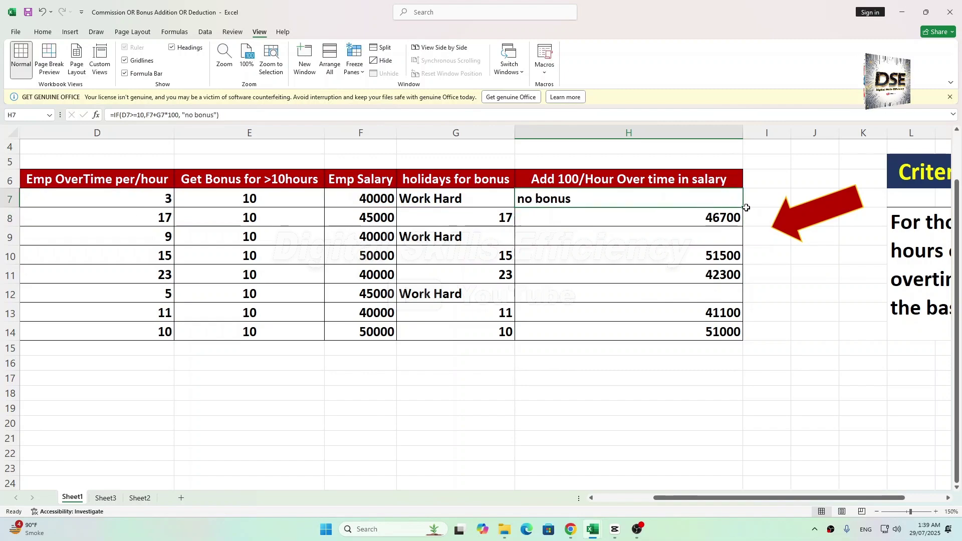
double_click(743, 207)
click(674, 371)
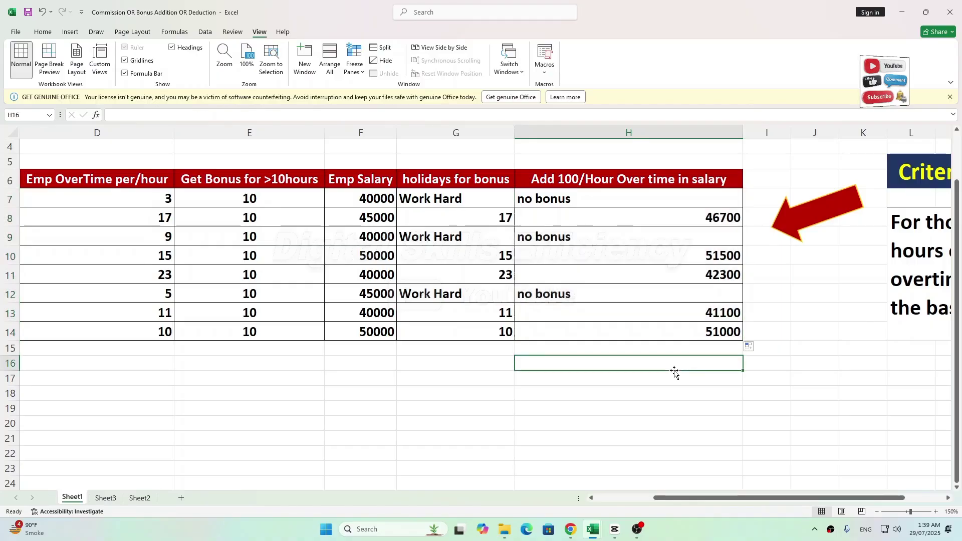
- Switch to Sheet3, zoom it to 120% and read the criteria for deducting salary for extra leaves
click(111, 499)
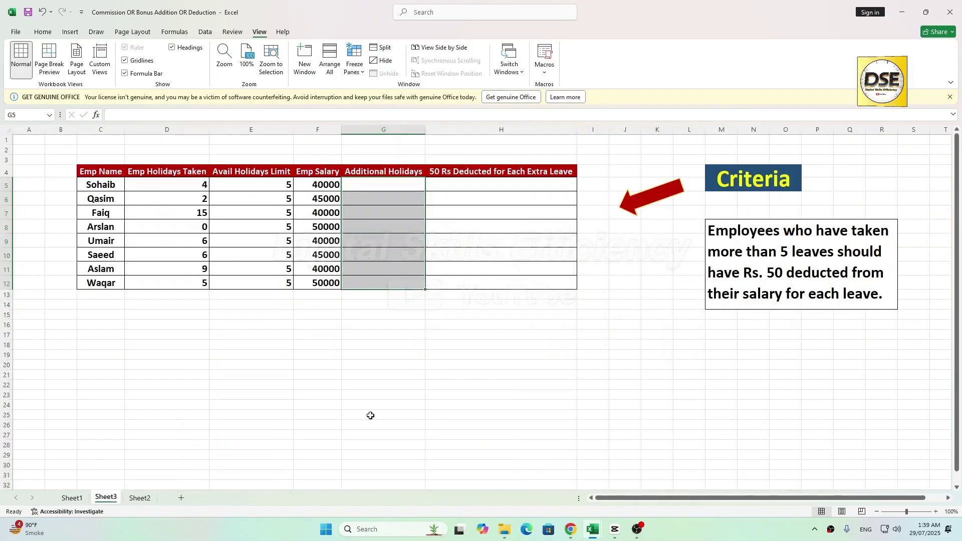
click(531, 414)
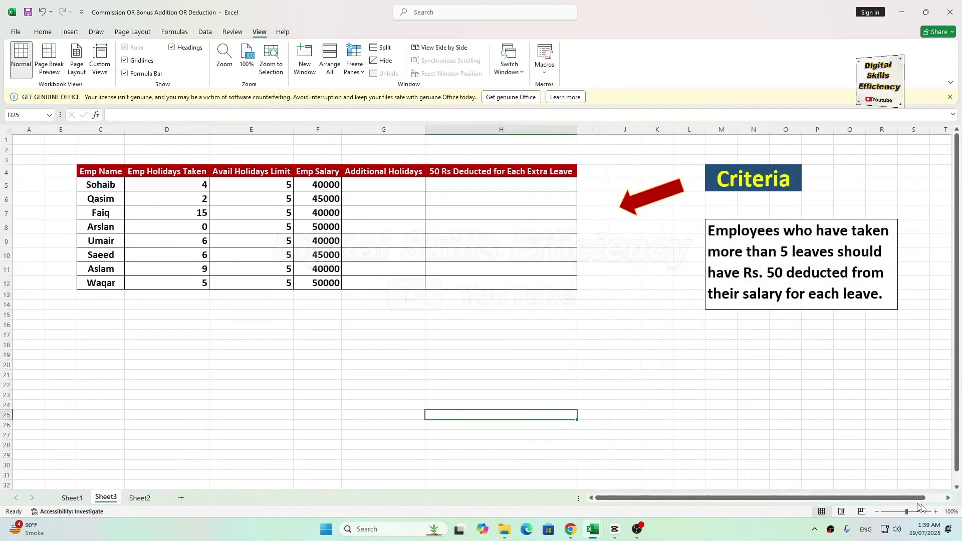
click(937, 512)
click(936, 512)
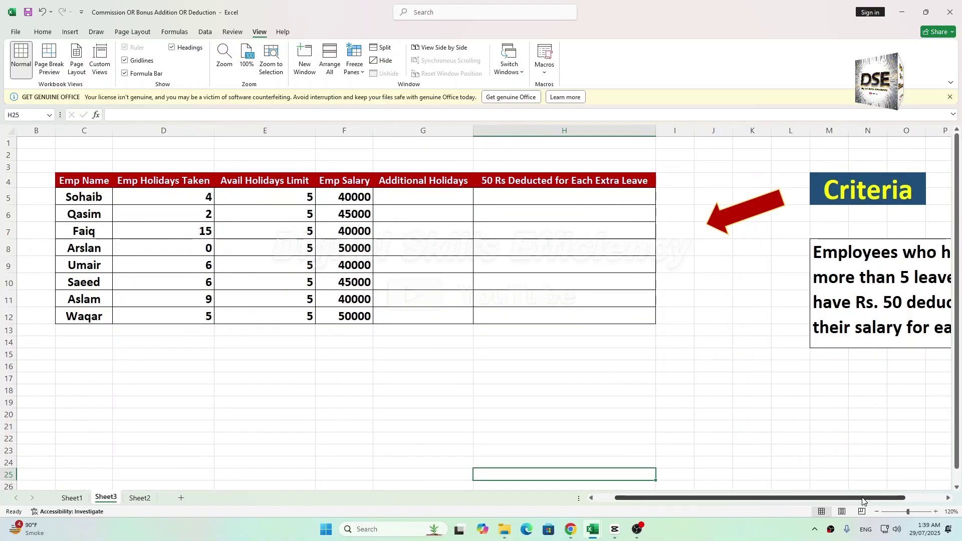
drag(864, 499, 902, 504)
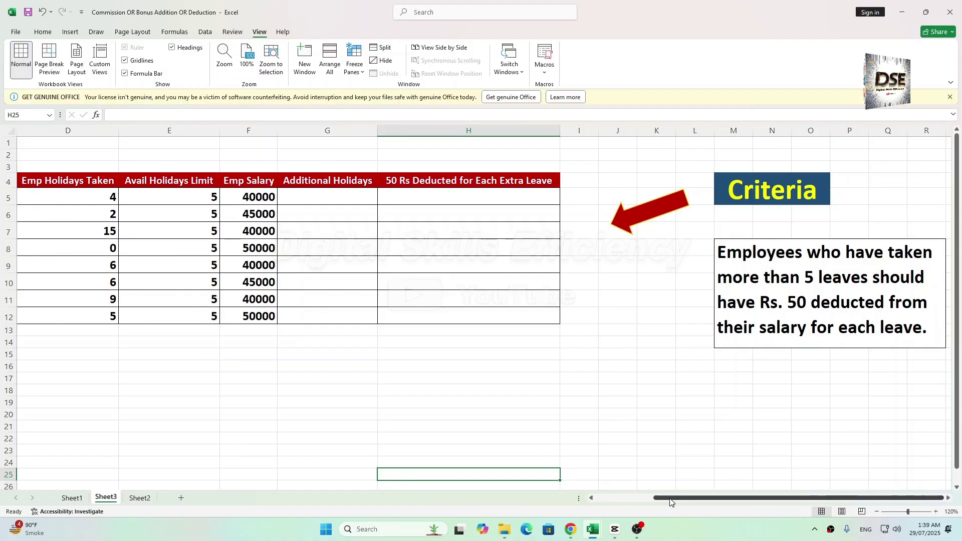
drag(669, 499, 611, 499)
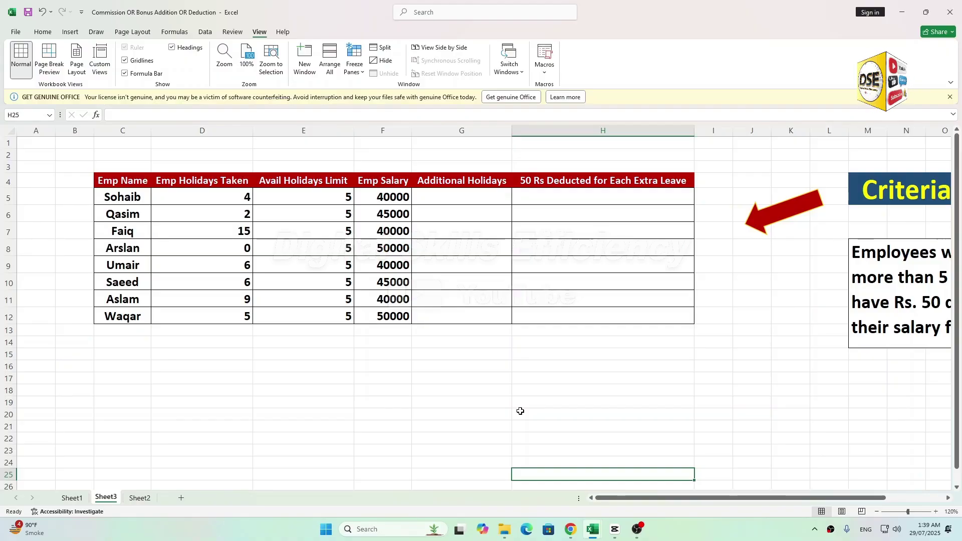
- Examine the holidays limit, holidays taken and additional holidays columns in the Sheet3 table
click(436, 197)
drag(296, 197, 299, 313)
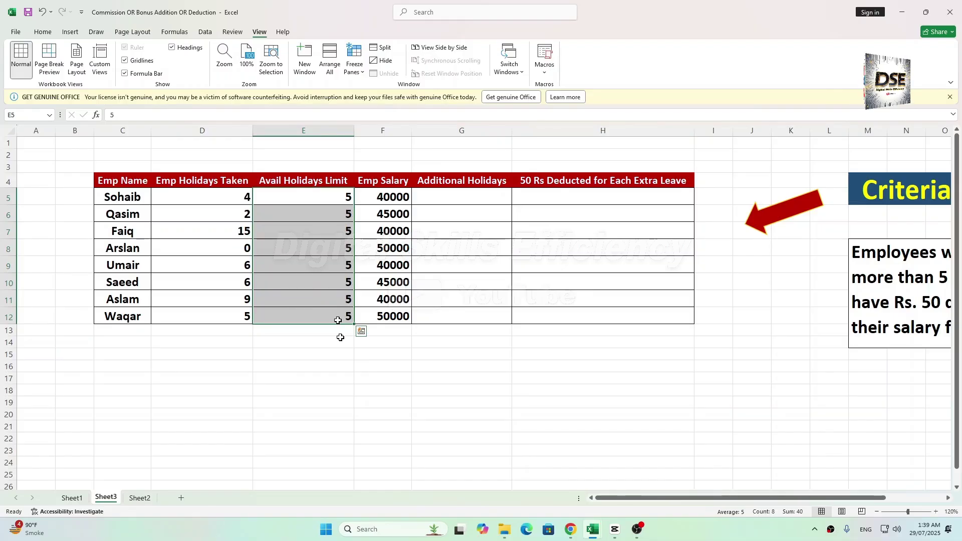
click(332, 358)
drag(221, 200, 217, 307)
click(244, 353)
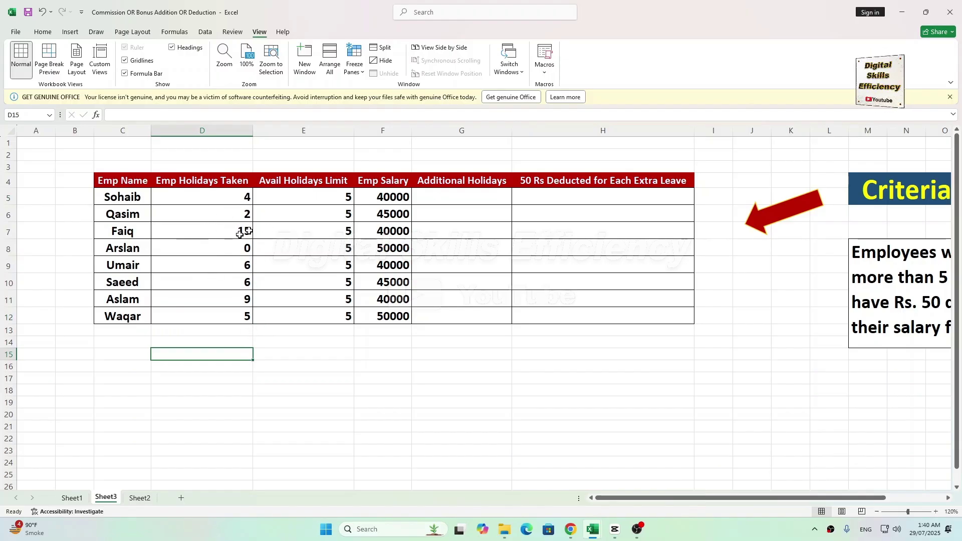
drag(194, 199, 200, 314)
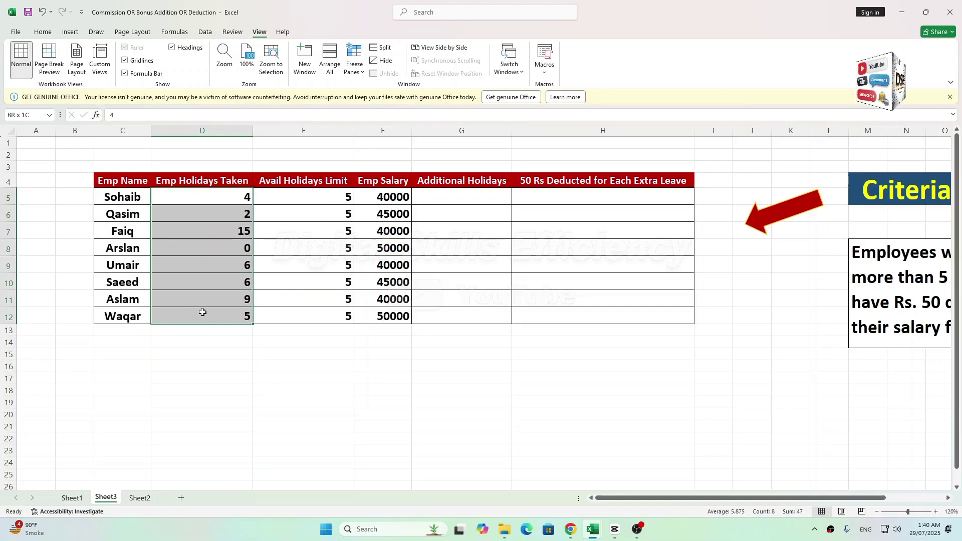
drag(447, 206, 446, 310)
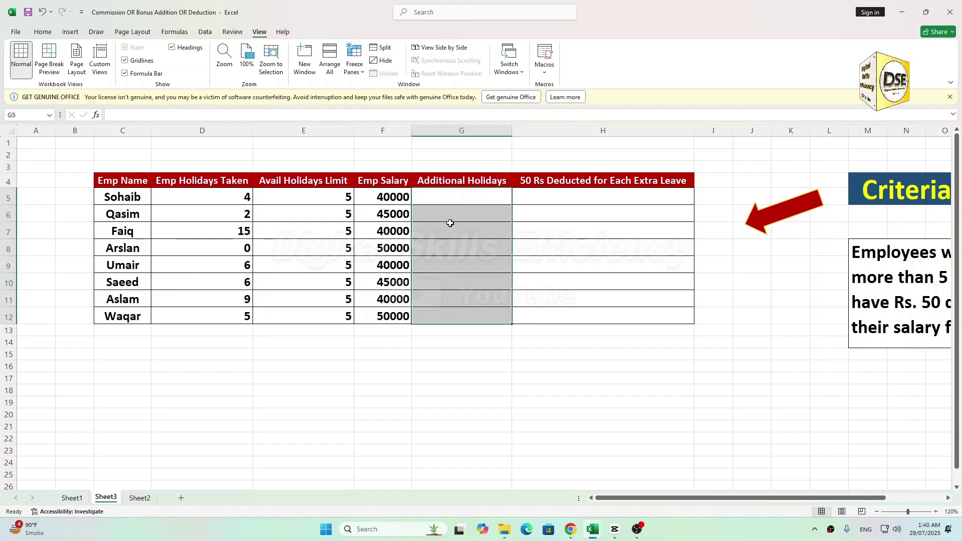
click(546, 401)
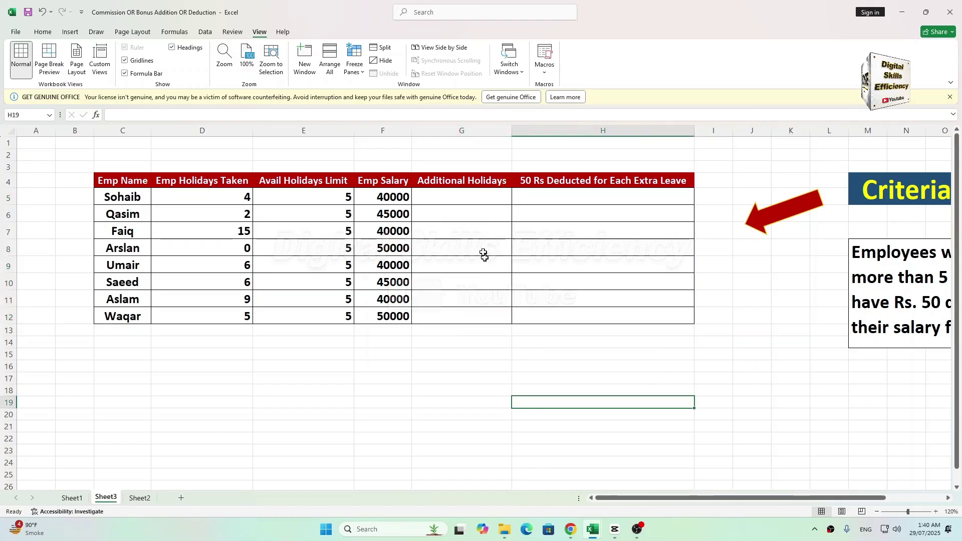
- Start an IF formula in G5 that tests whether the holidays taken in D5 exceed the limit in E5
click(935, 512)
click(936, 511)
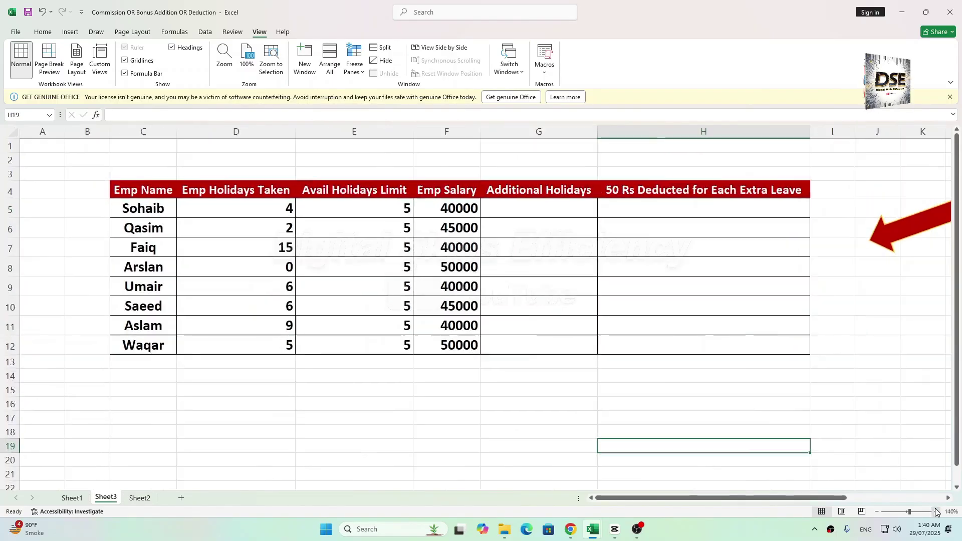
click(935, 512)
click(488, 217)
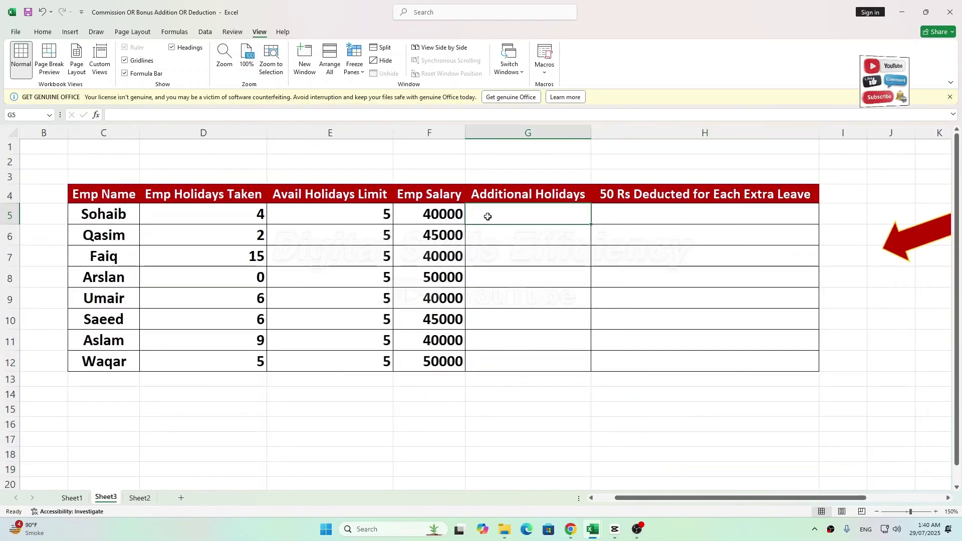
text(=if()
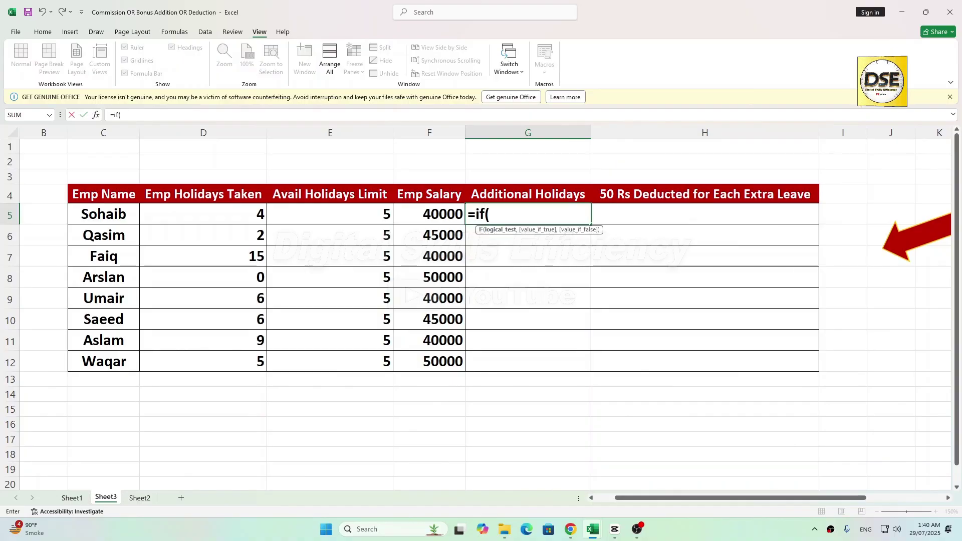
click(197, 212)
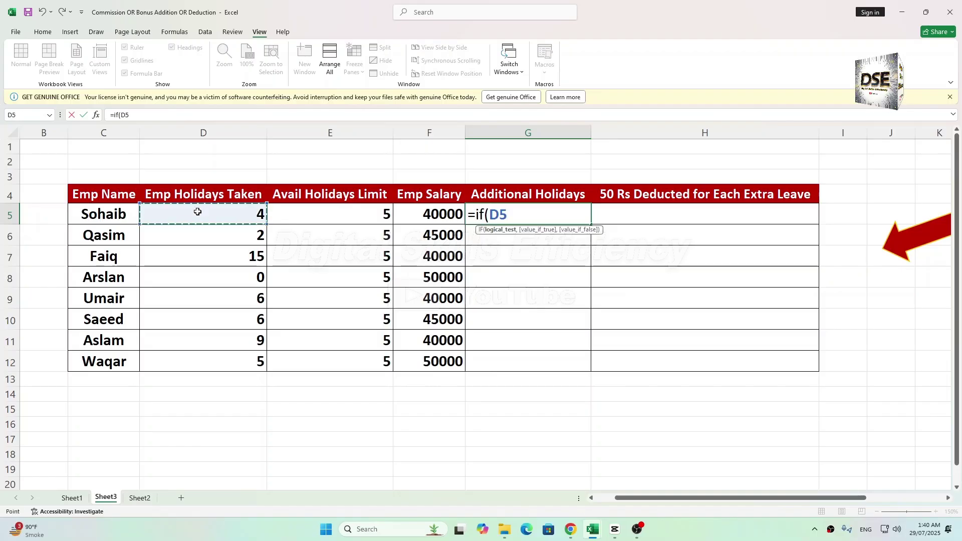
text(>)
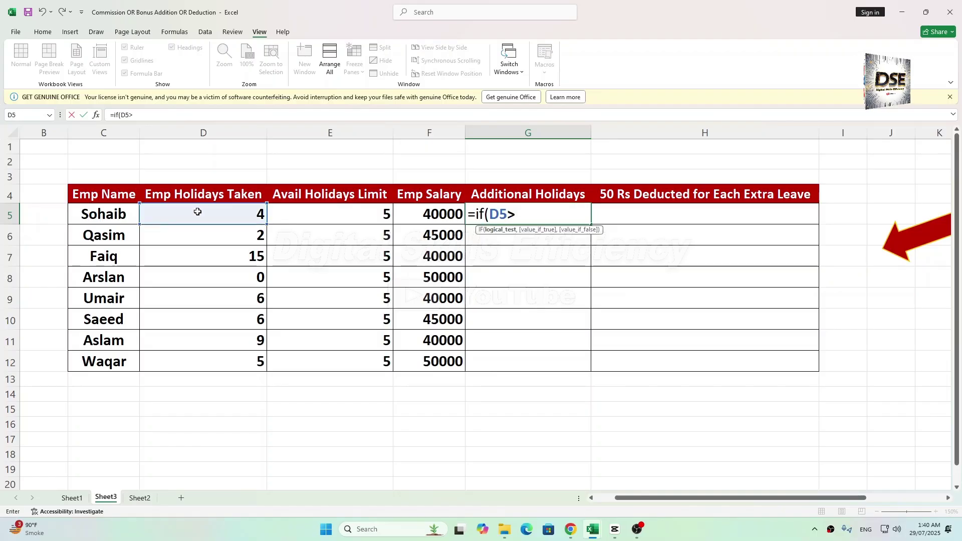
click(308, 214)
text(,)
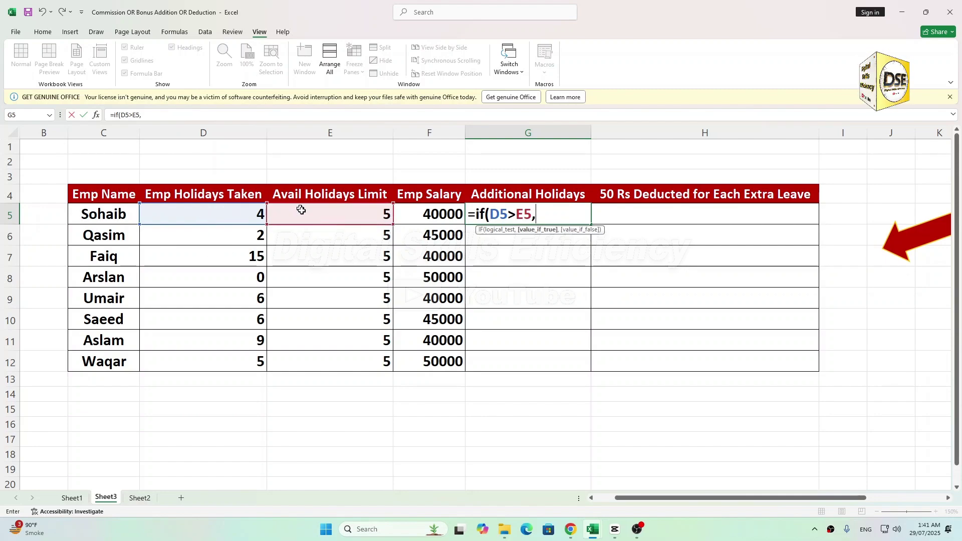
- Complete the G5 formula with D5-E5 as the value if true and 0 as the value if false
click(247, 210)
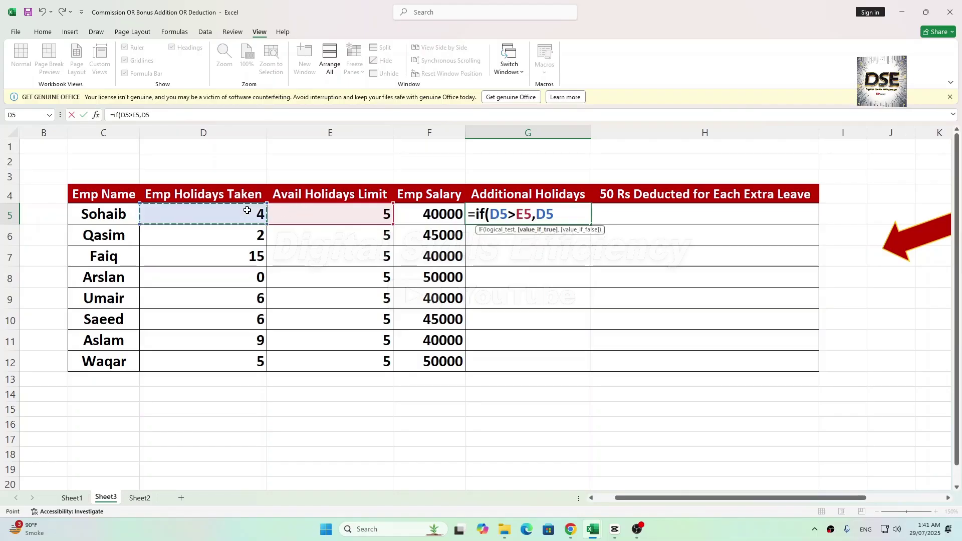
text(-)
click(288, 217)
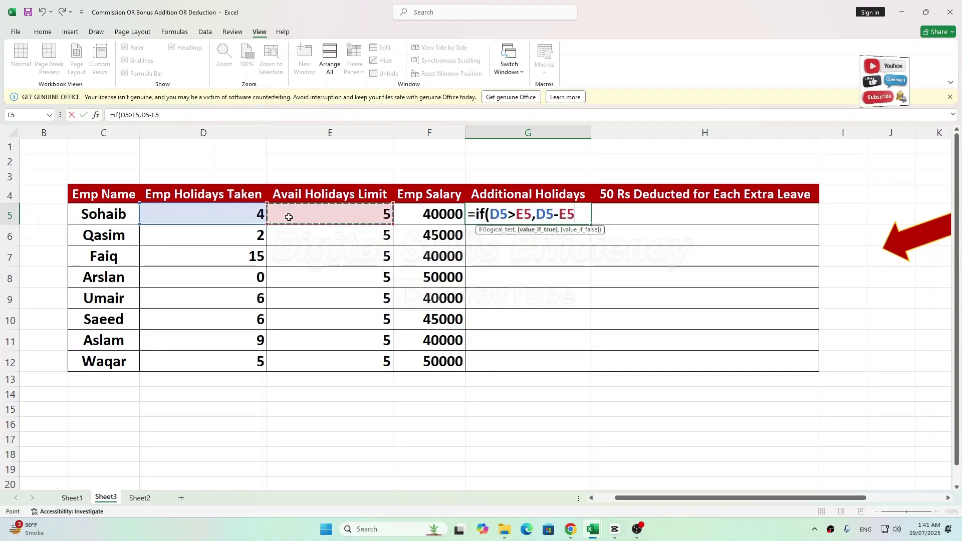
text(,)
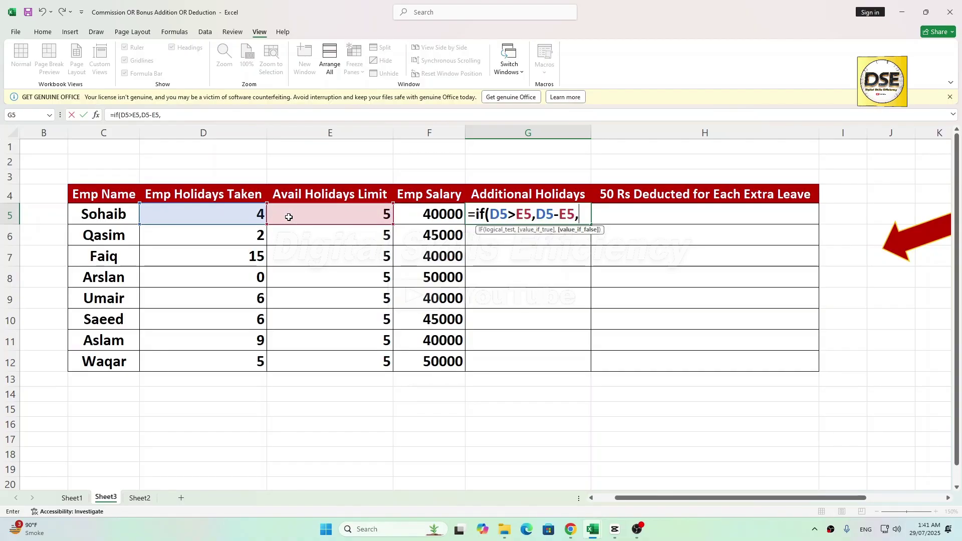
text(0))
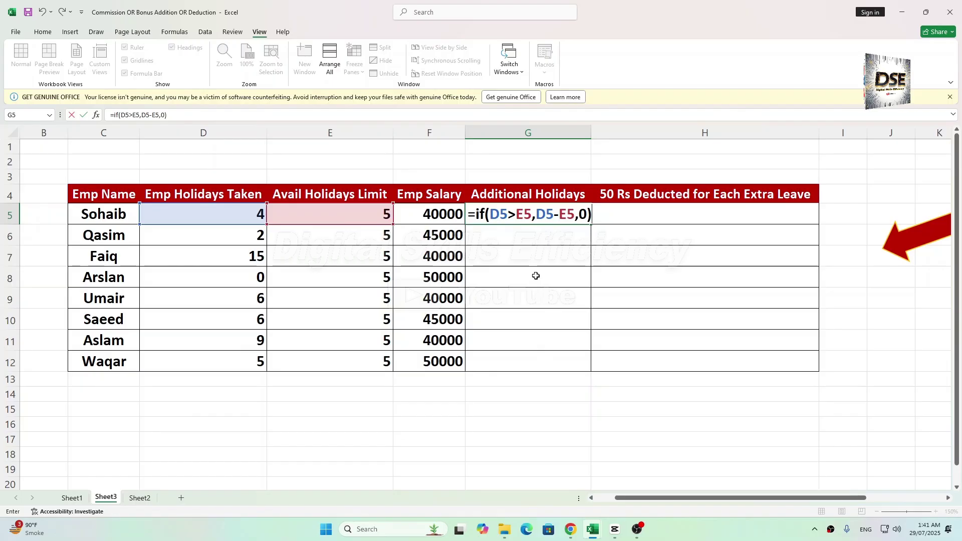
key(Return)
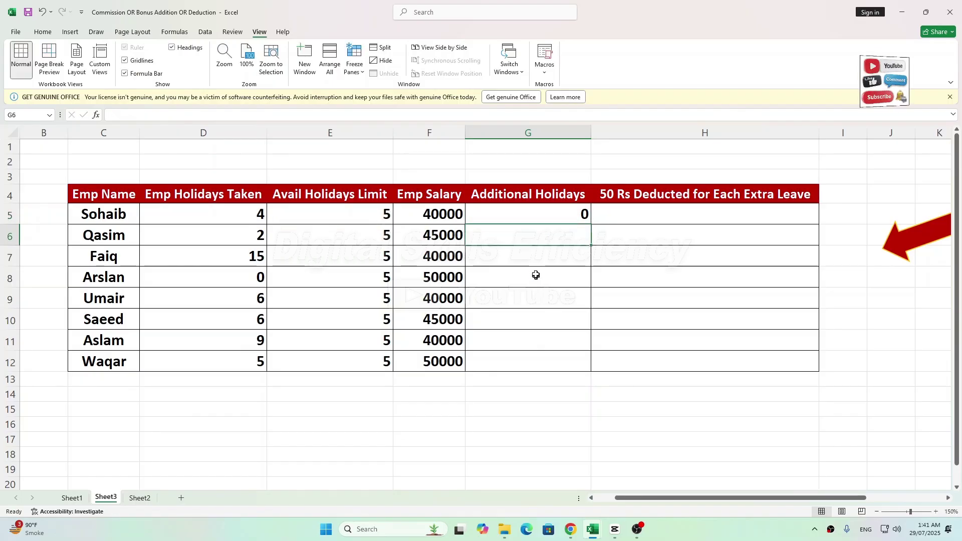
- Fill the G5 additional holidays formula down through G12
click(534, 213)
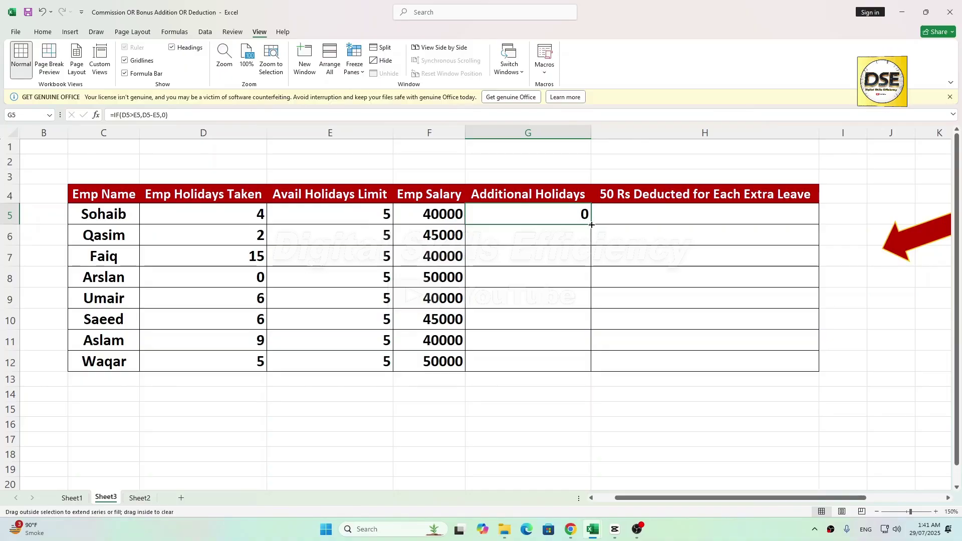
double_click(588, 220)
click(565, 412)
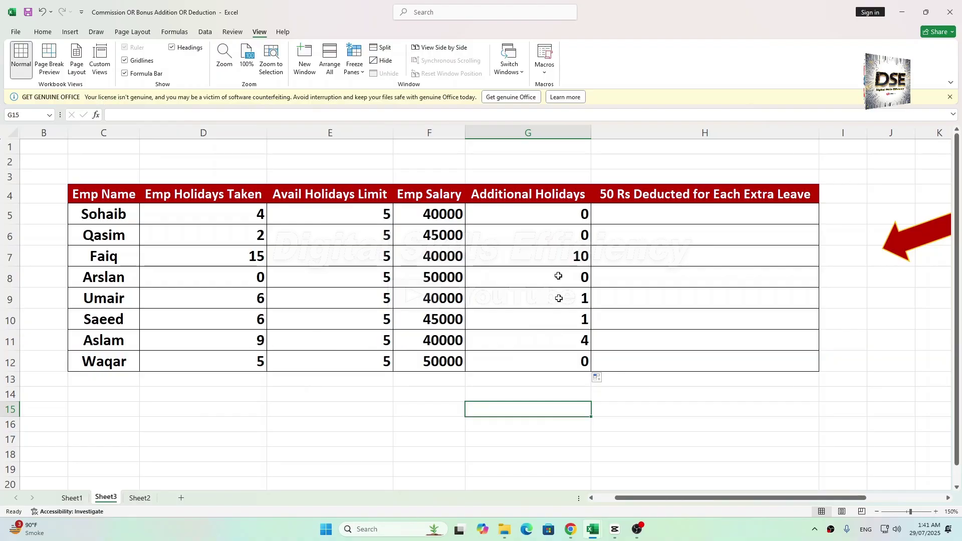
- Start an IF formula in H5 that tests whether the additional holidays in G5 are not equal to 0 (G5<>0)
scroll(663, 499, right, 3)
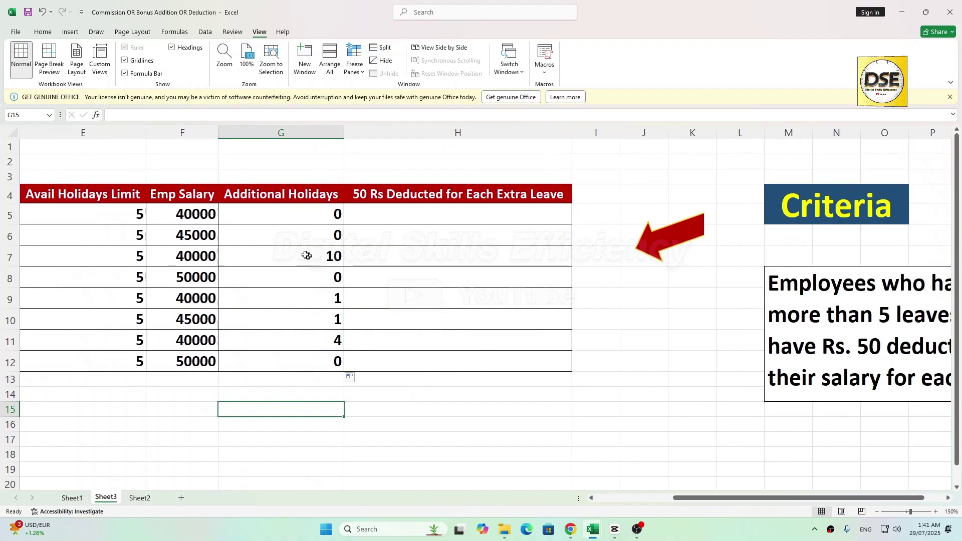
click(436, 213)
text(=)
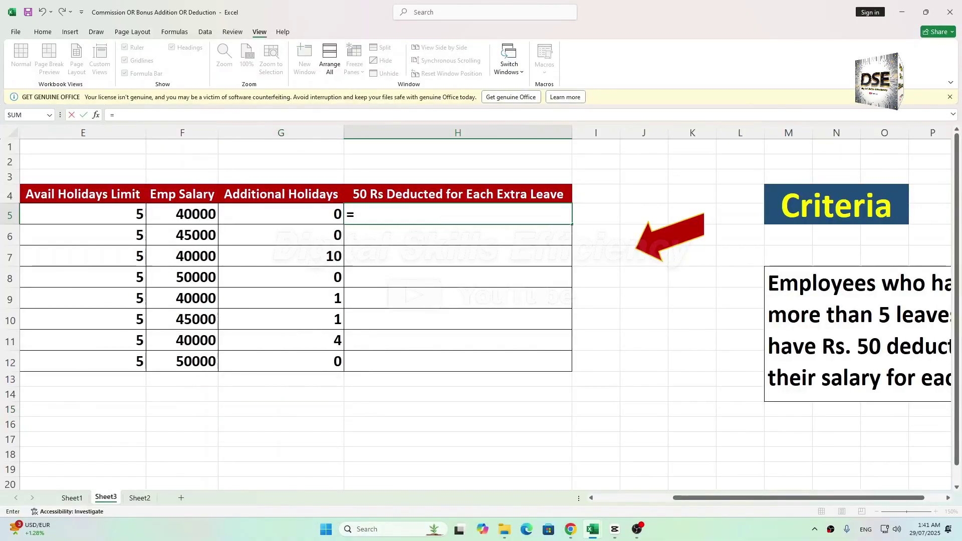
text(if()
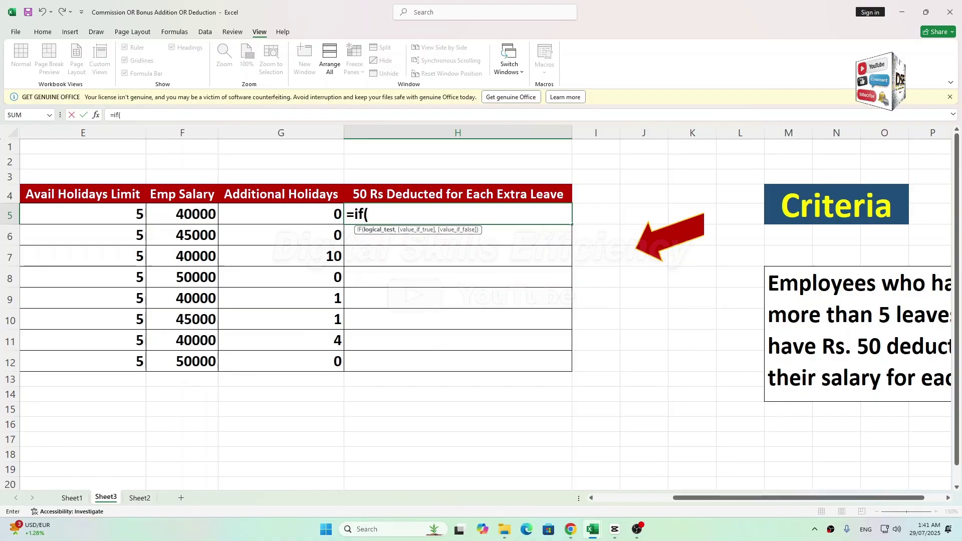
drag(687, 499, 662, 498)
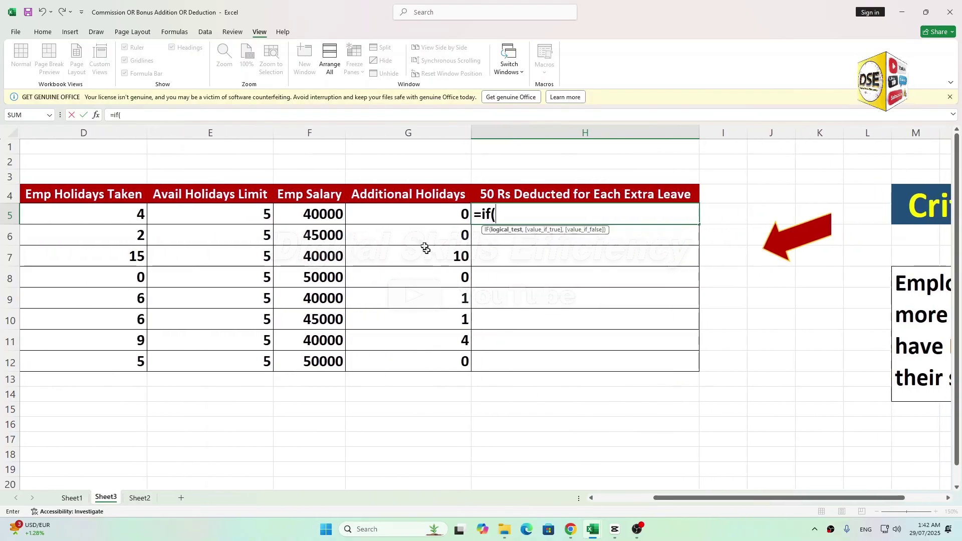
click(417, 215)
text(<>)
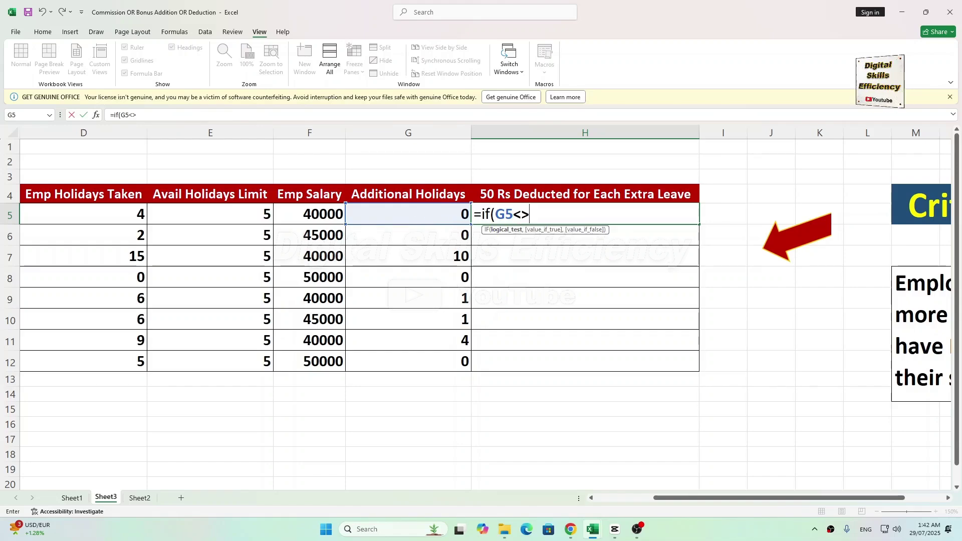
text(,)
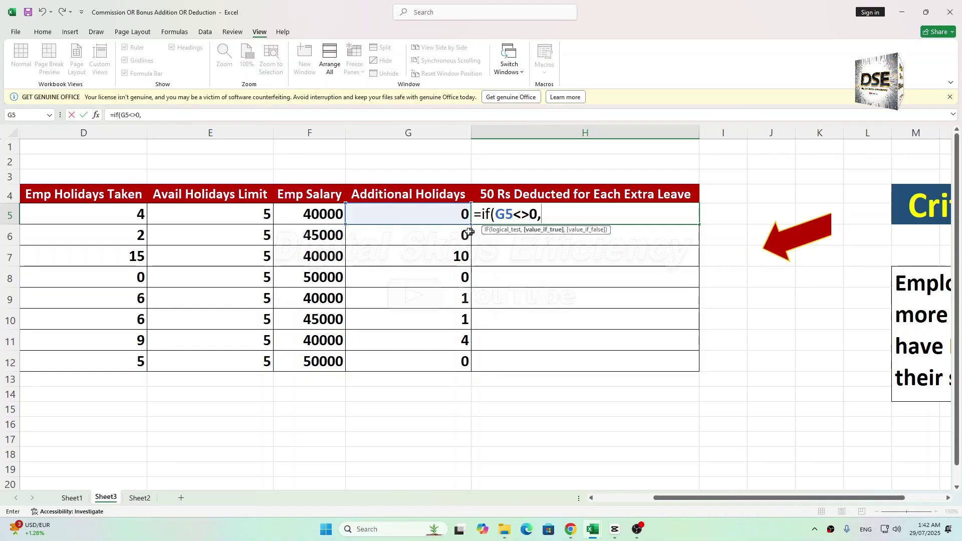
- Complete the H5 formula with F5-G5*50 as the value if true and " " as the value if false
click(326, 216)
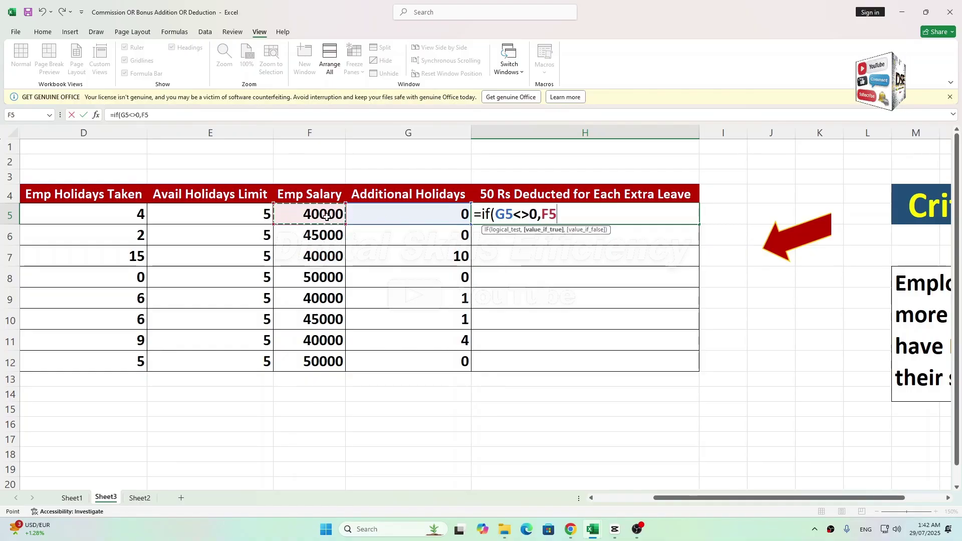
text(-)
click(396, 221)
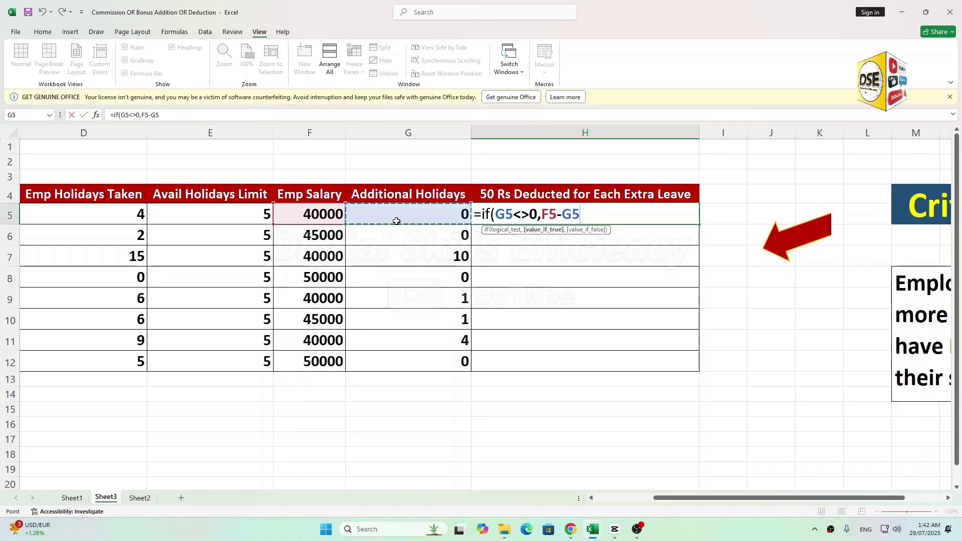
text(*)
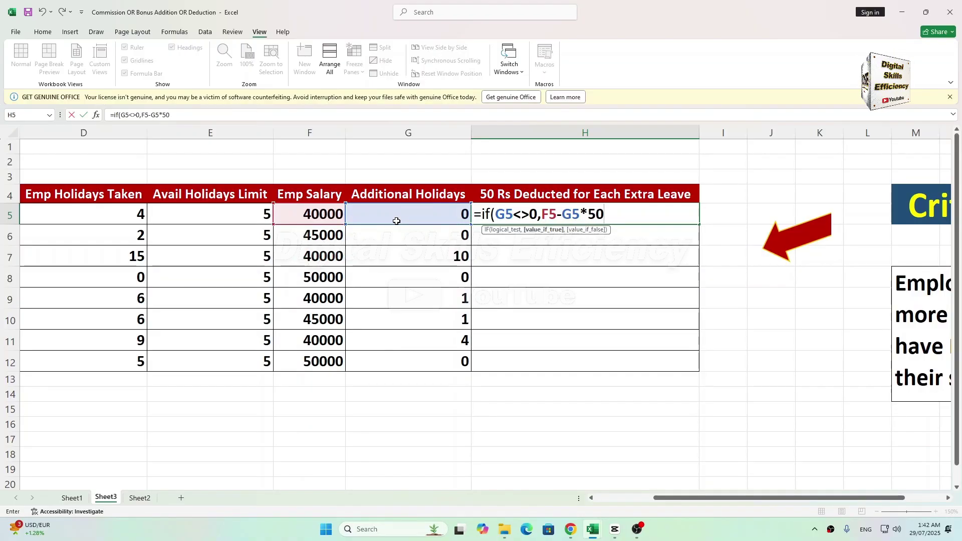
text(50,)
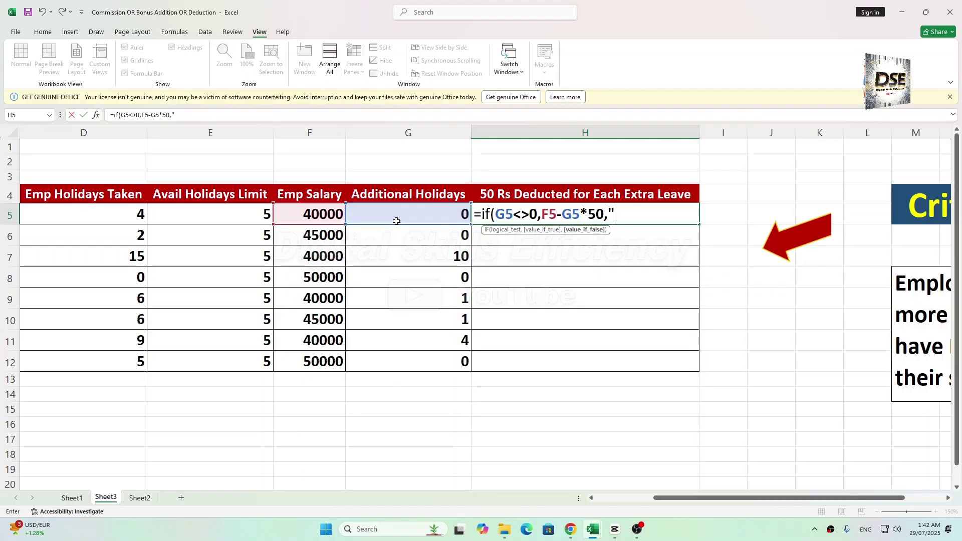
text(" "))
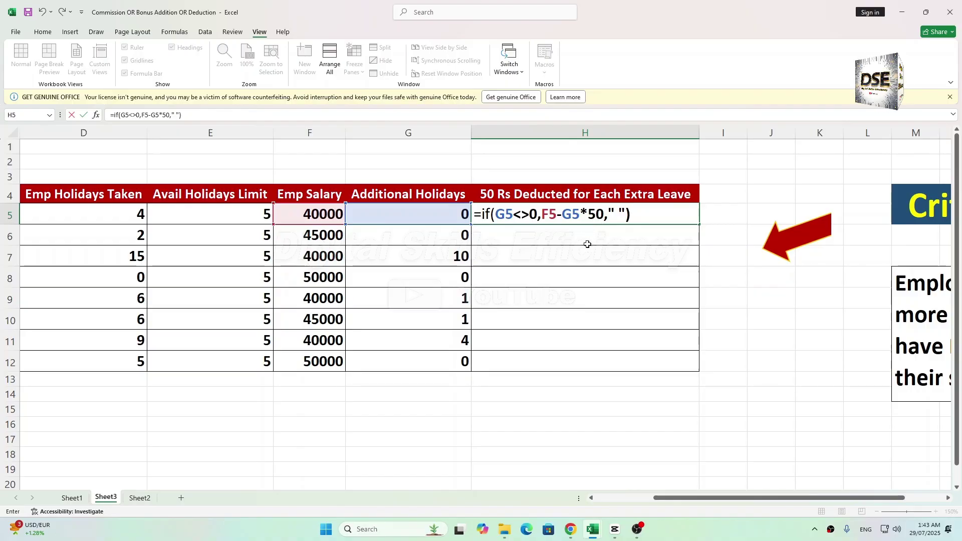
key(Return)
- Fill the H5 deduction formula down through H12 and check the additional holidays formula in G7
click(564, 214)
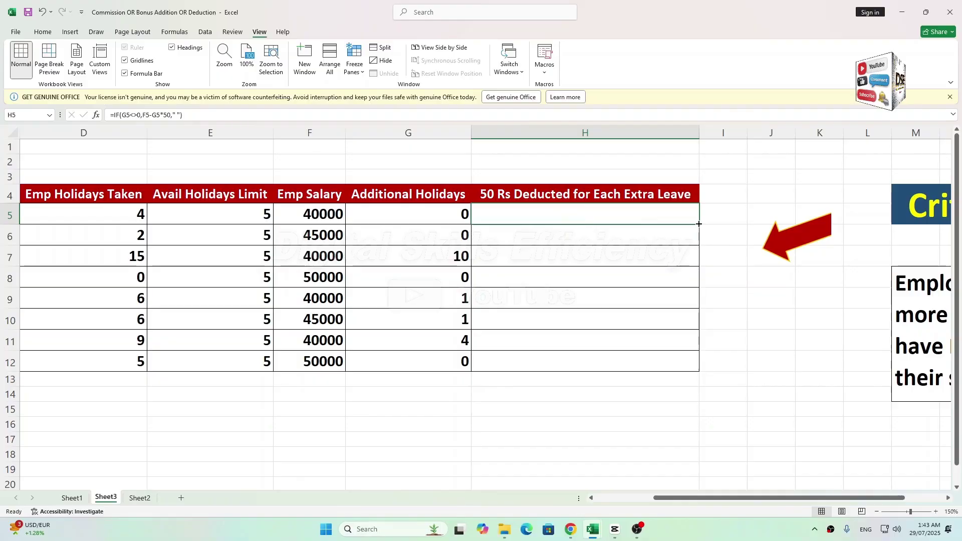
drag(699, 224, 701, 374)
click(623, 423)
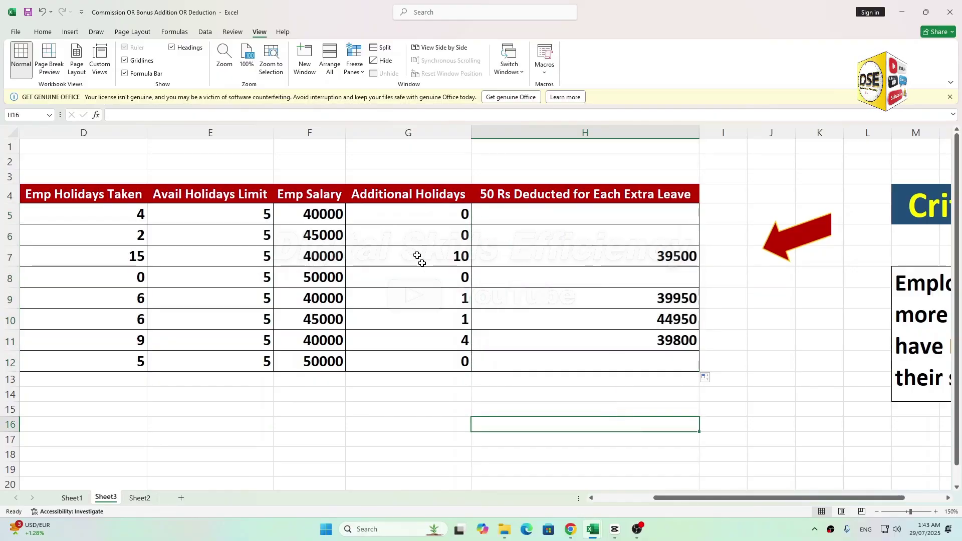
click(439, 256)
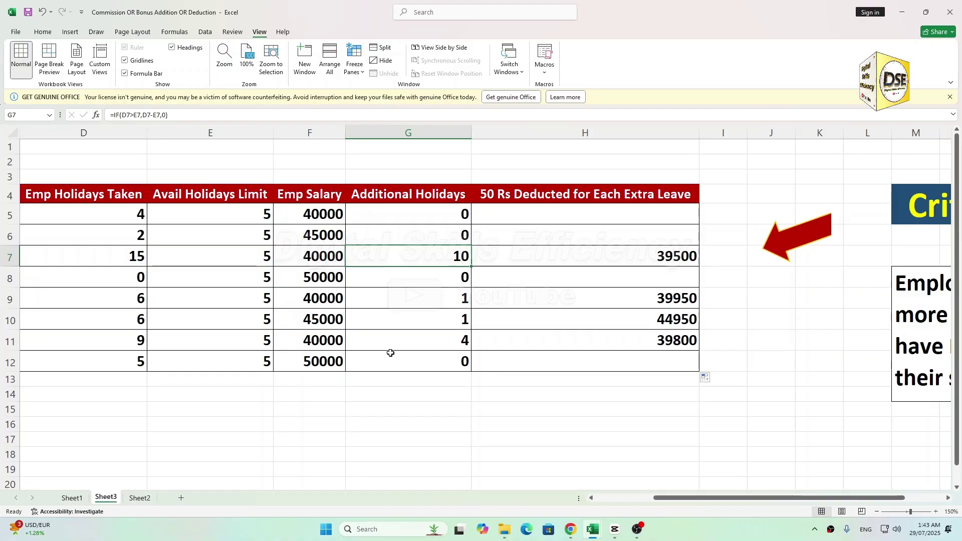
- Switch to Sheet2, zoom it to 120% and read the 10%/15% commission criteria beside the table
click(145, 498)
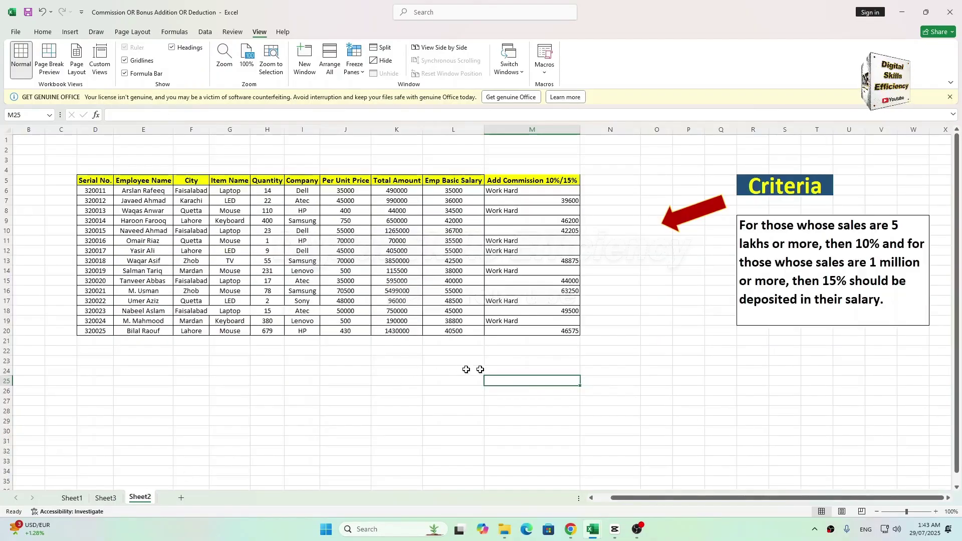
click(397, 411)
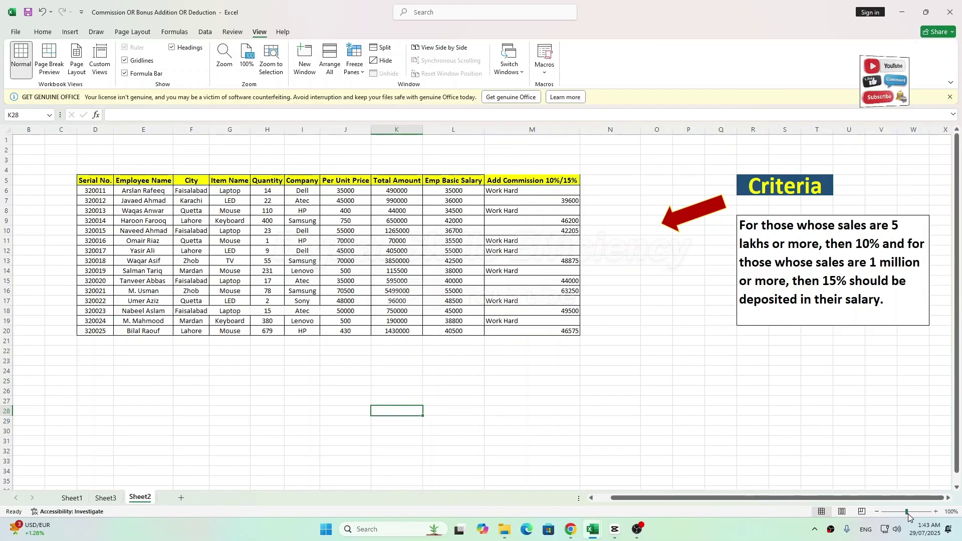
click(935, 512)
click(935, 512)
drag(860, 499, 906, 499)
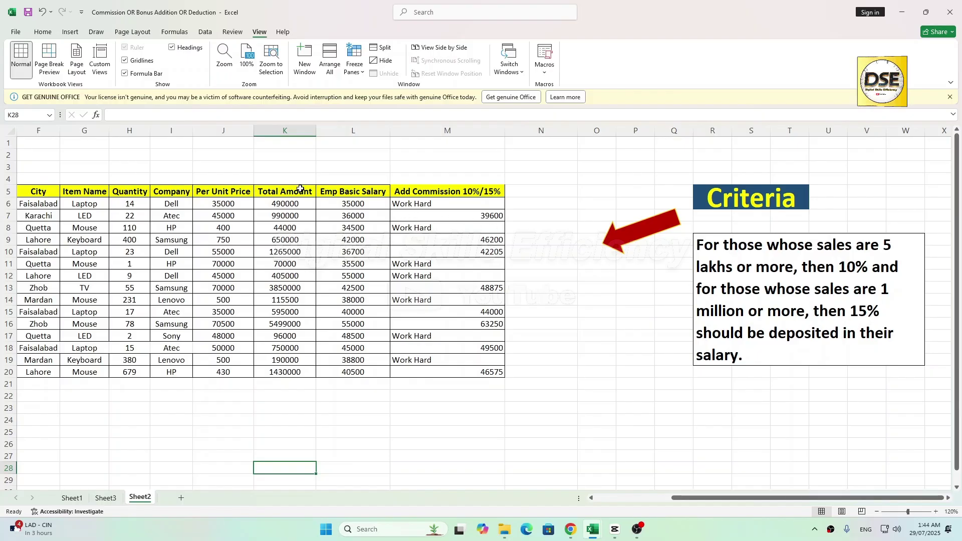
- Clear the existing entries from the Add Commission 10%/15% column, cells M6 through M20
click(457, 207)
drag(457, 207, 463, 371)
key(Delete)
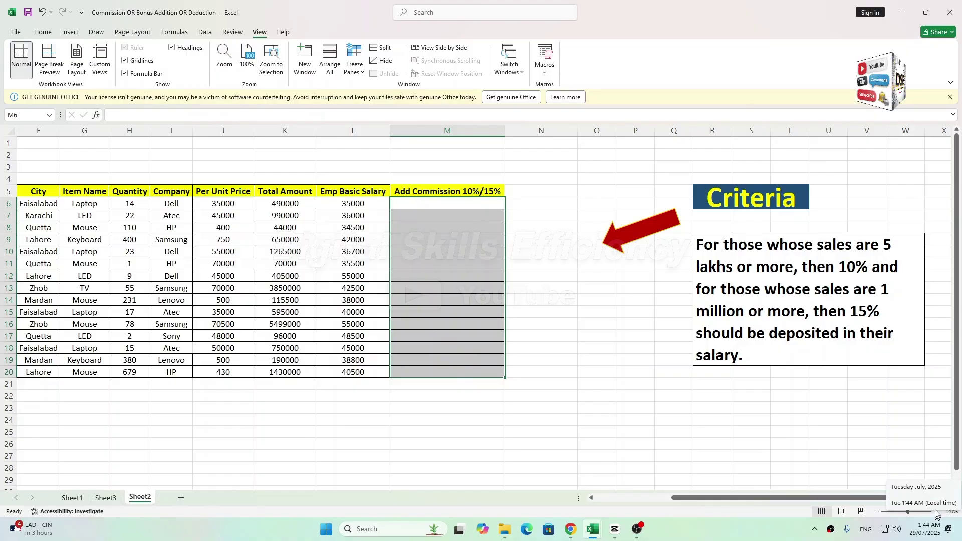
click(751, 408)
- Start an IF formula in M6 on Sheet2 that tests whether the total amount K6 is >=1000000
double_click(936, 511)
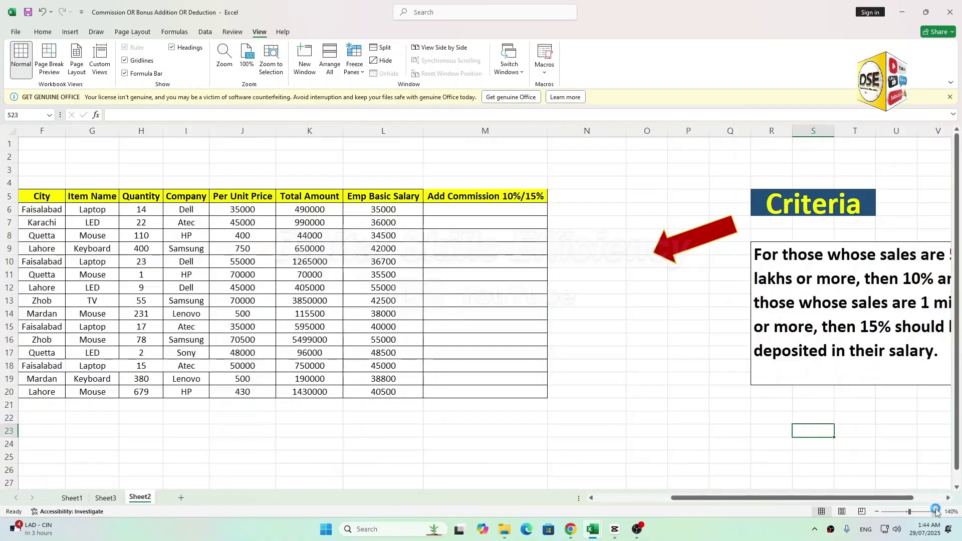
click(936, 511)
double_click(936, 512)
drag(841, 498, 804, 499)
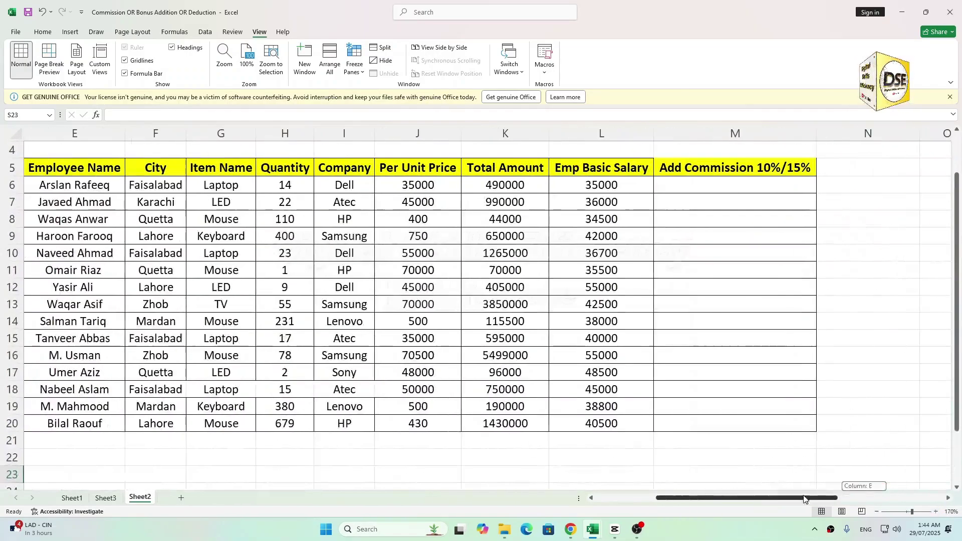
scroll(902, 345, up, 1)
click(800, 241)
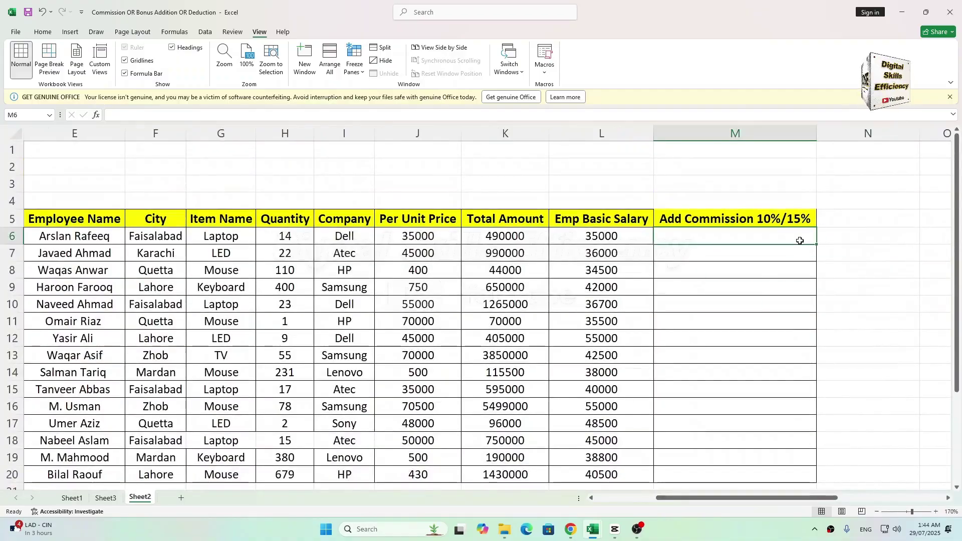
text(=if()
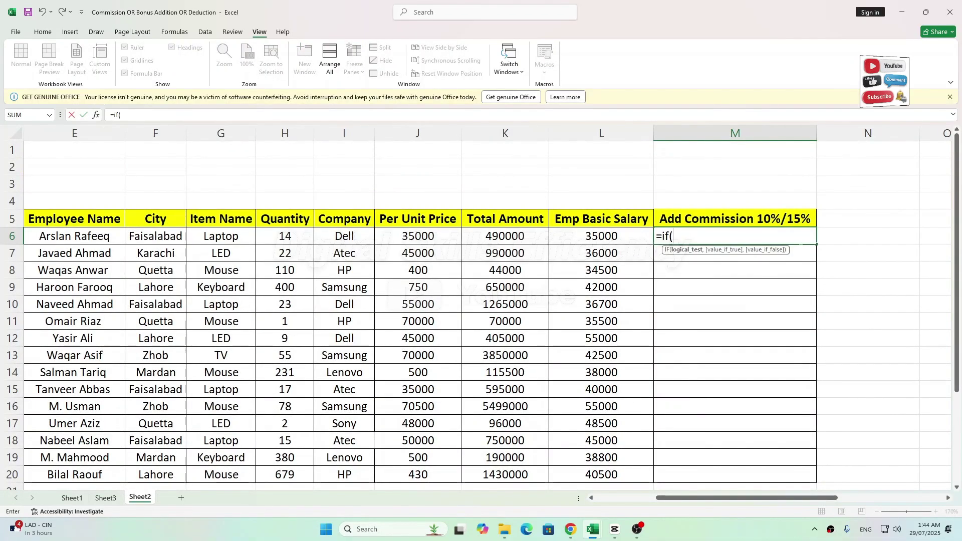
click(489, 236)
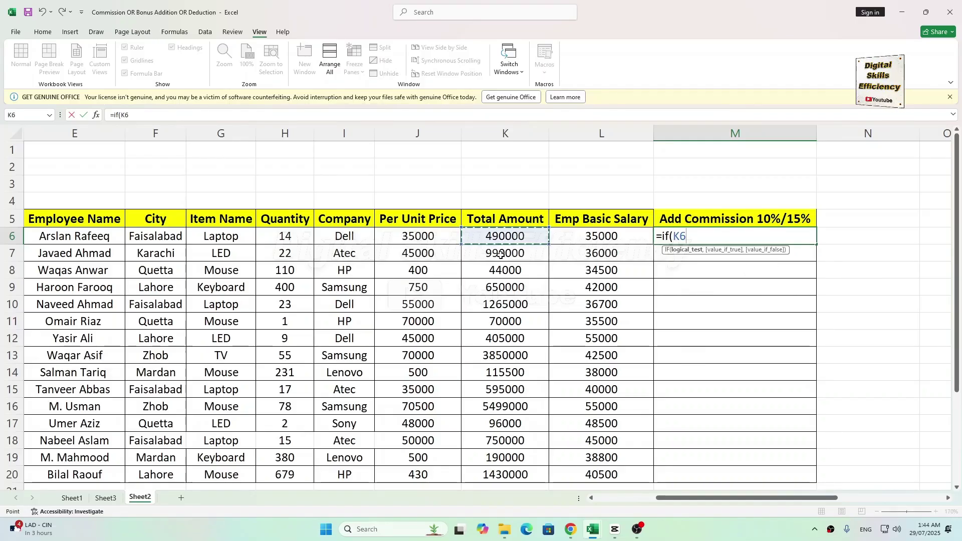
text(>=)
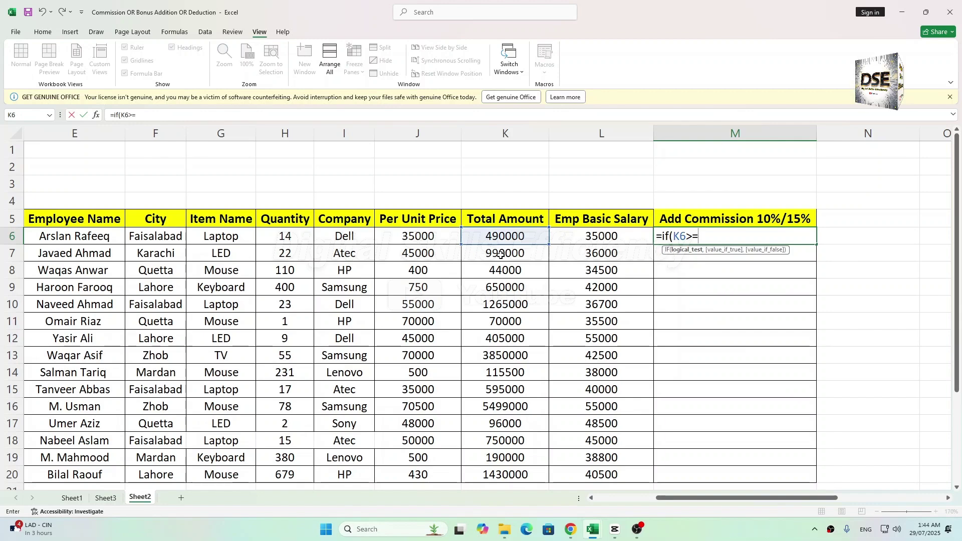
text(100)
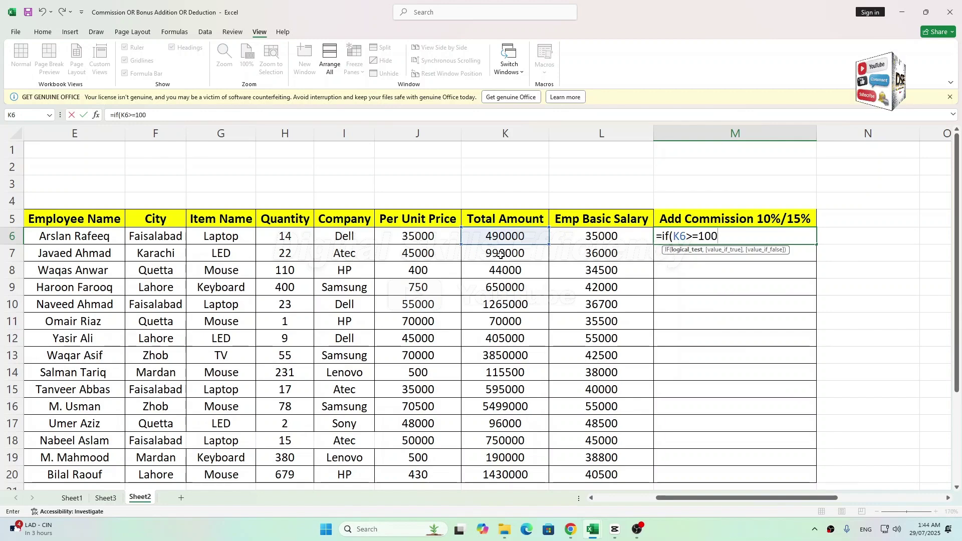
text(0000)
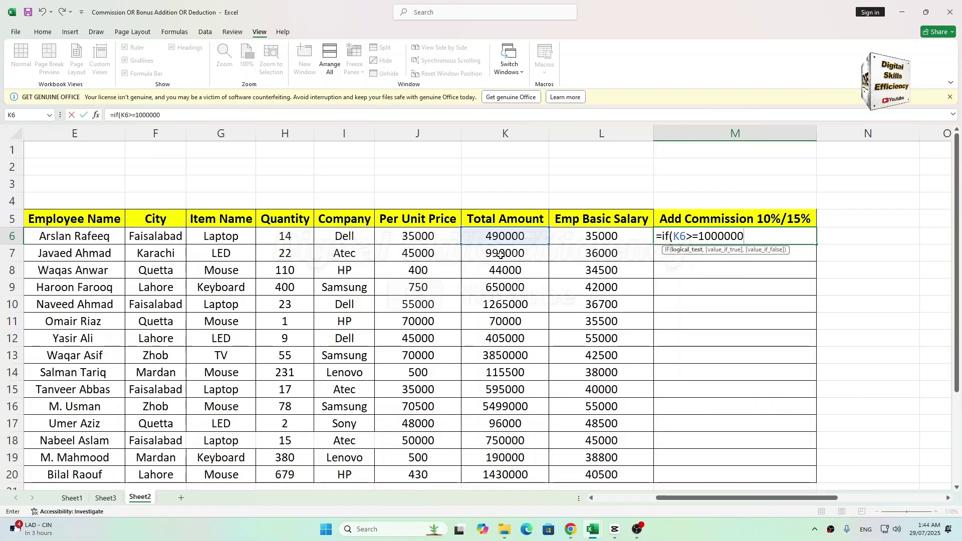
text(,)
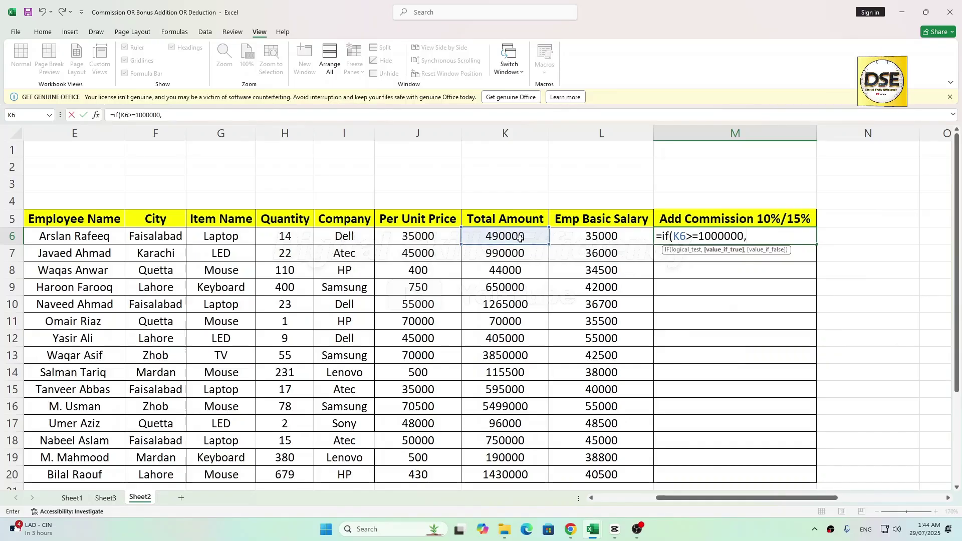
- Enter L6+L6*15% as the value if true in the M6 formula
click(574, 239)
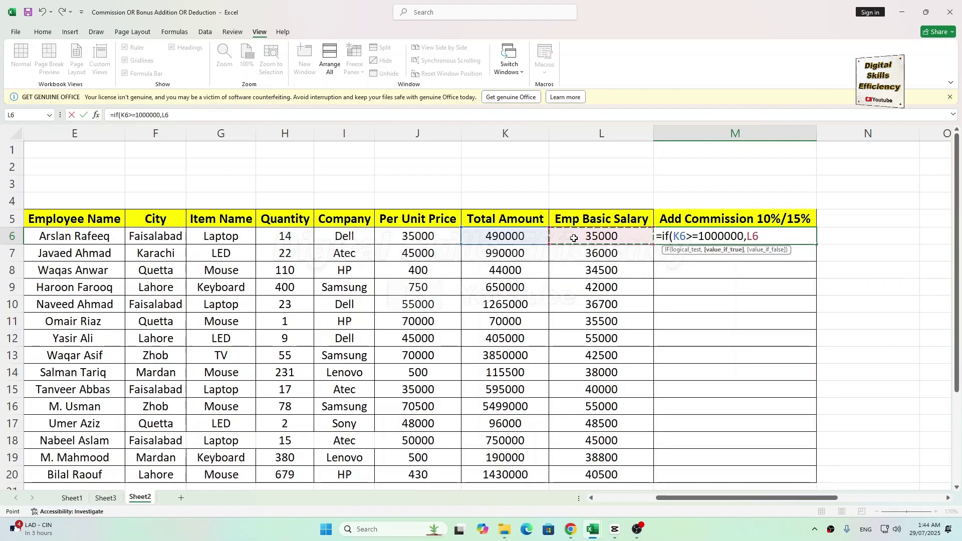
text(+)
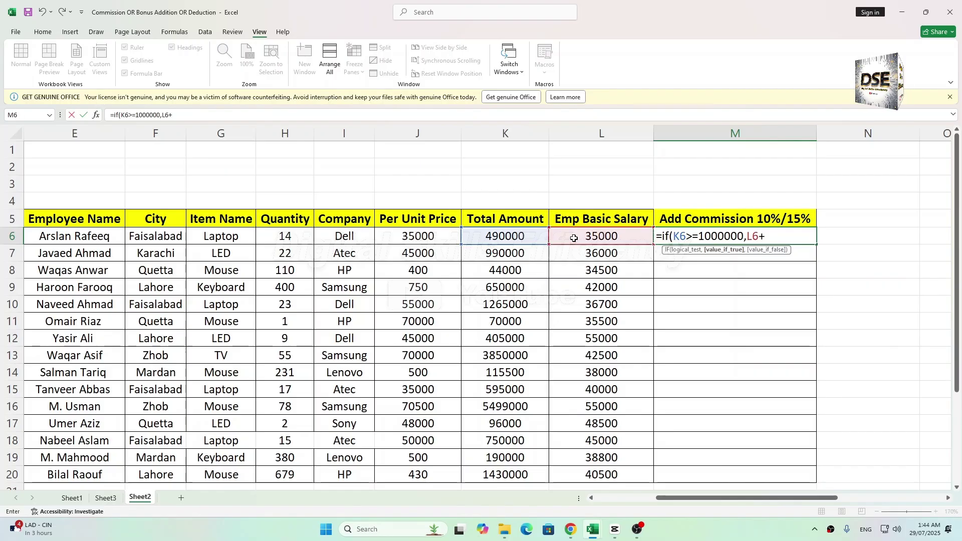
click(574, 238)
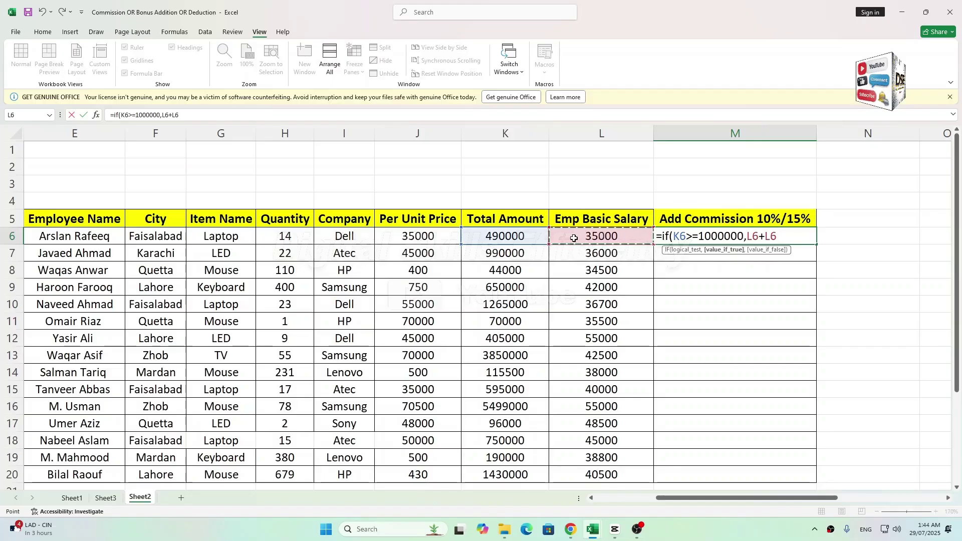
text(*1)
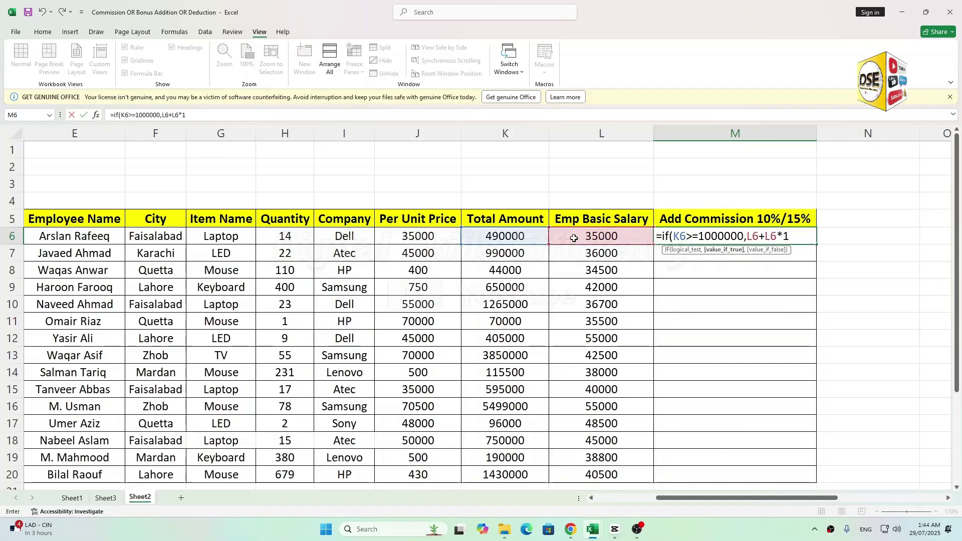
text(5%)
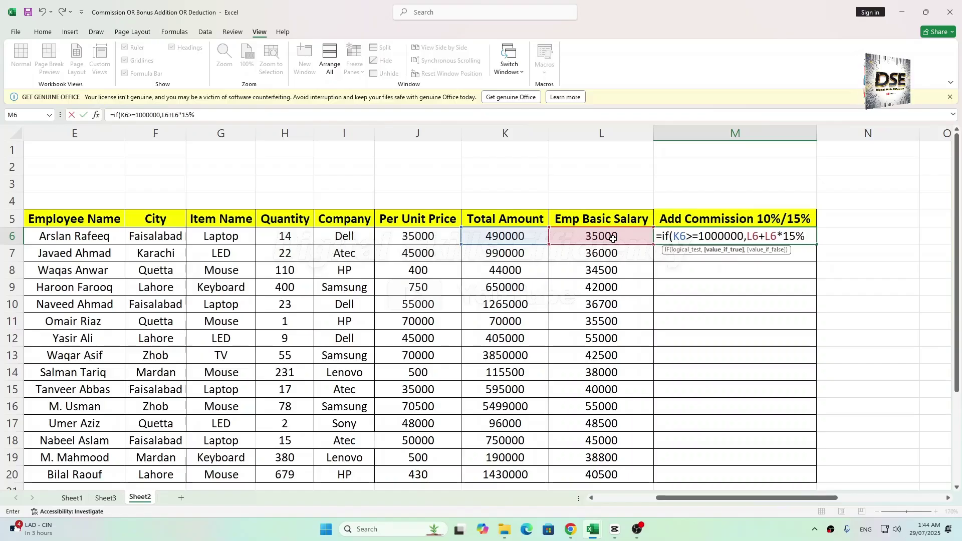
- Nest a second IF as the value if false in M6, with the logical test K6>=500000
text(,if()
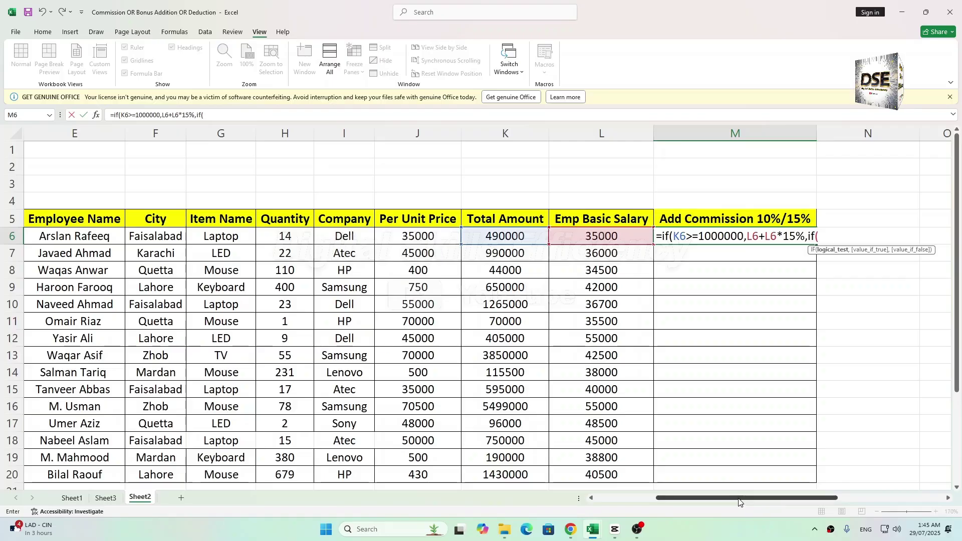
drag(743, 498, 773, 498)
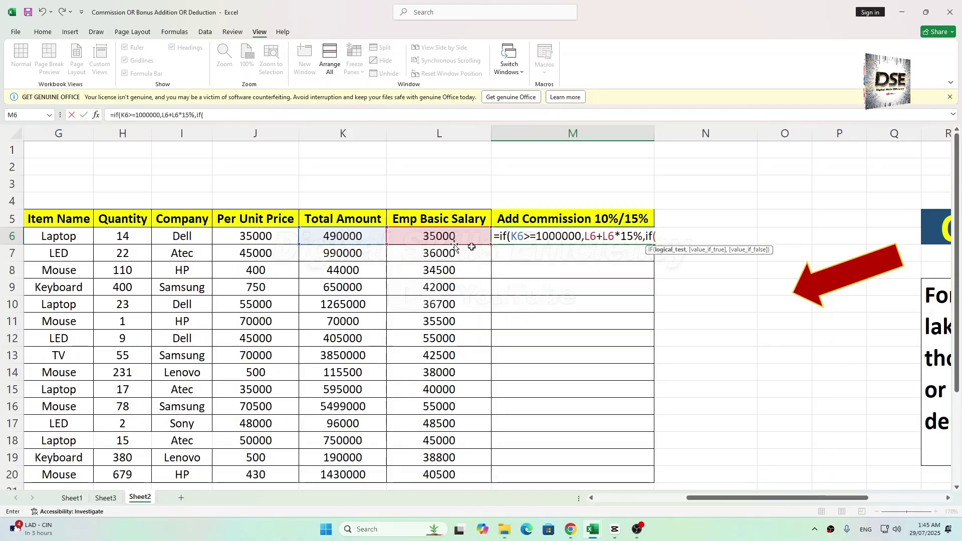
click(369, 233)
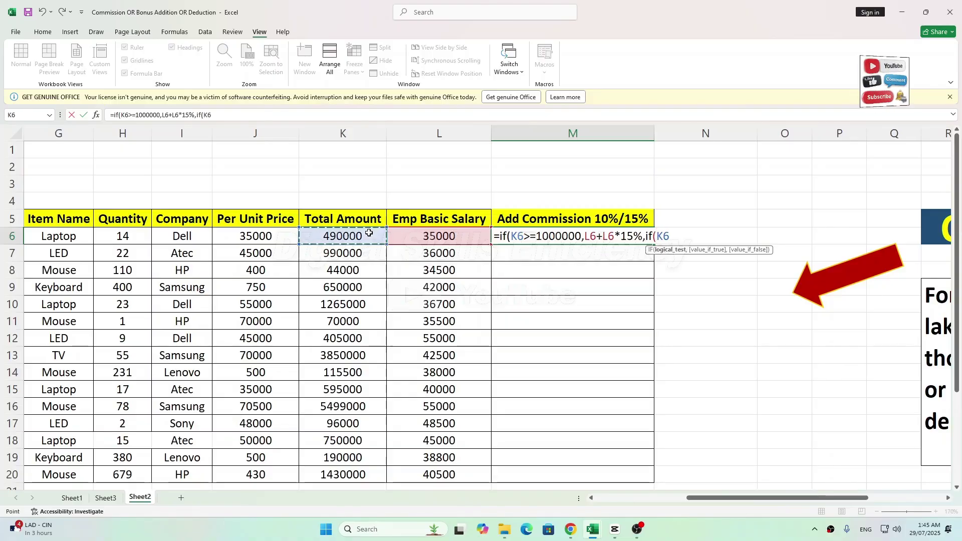
text(>)
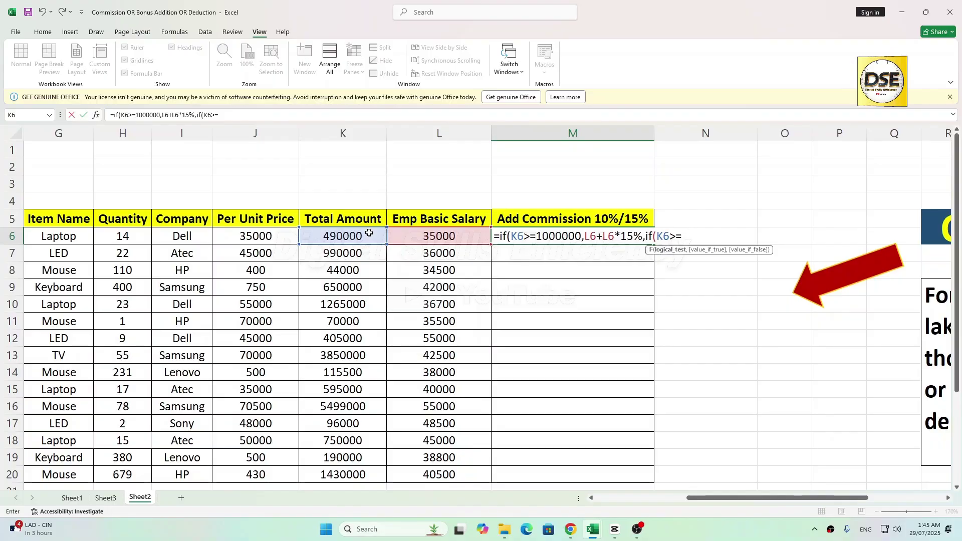
text(=5000)
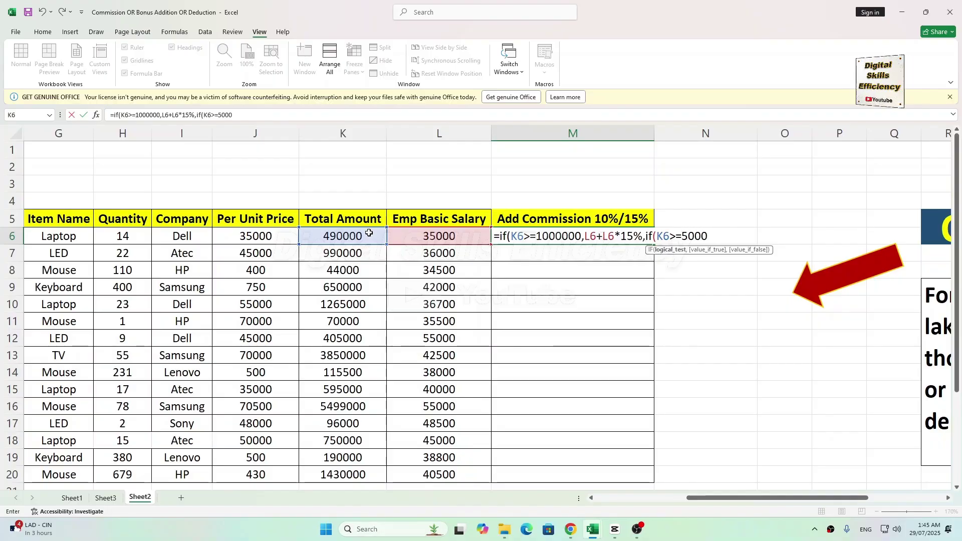
text(00,)
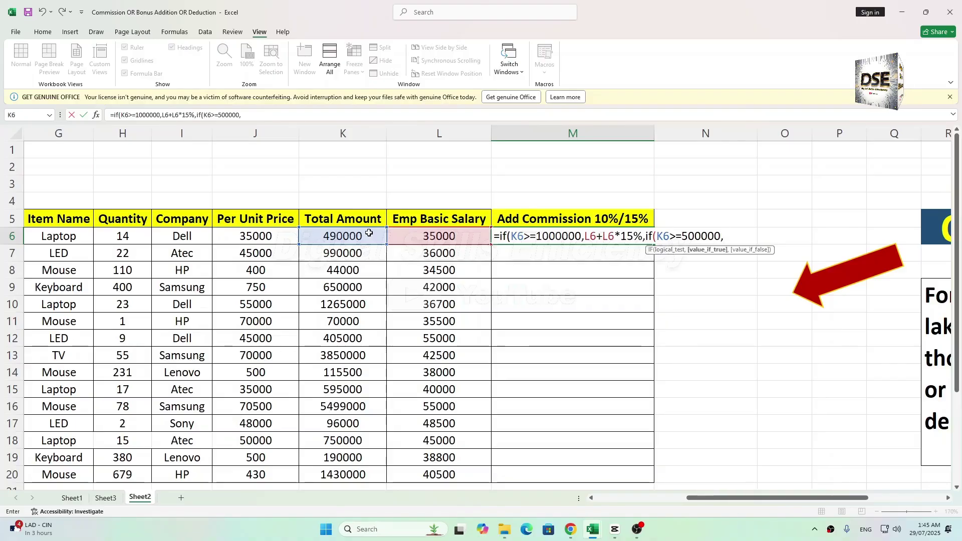
- Enter L6+L6*10% as the value if true of the nested IF in M6
click(396, 237)
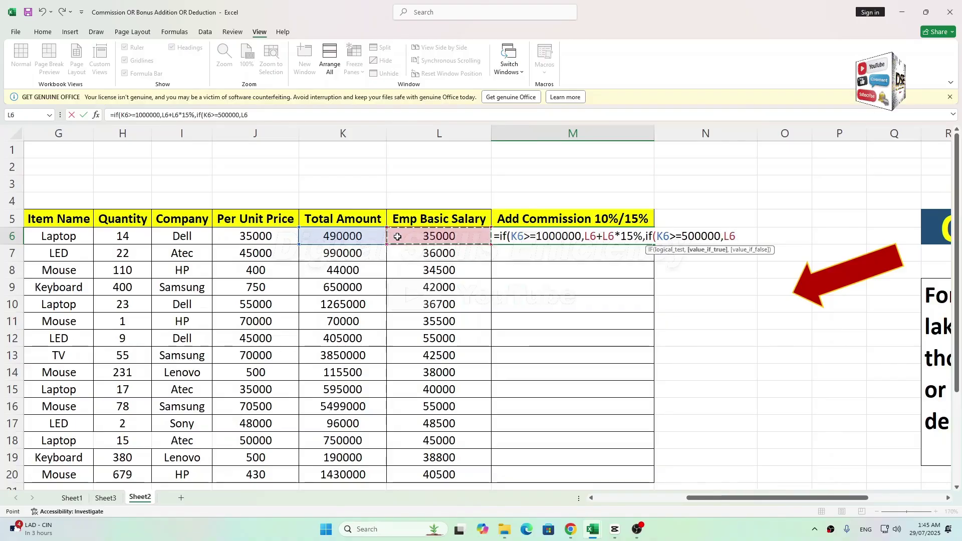
text(+)
click(398, 237)
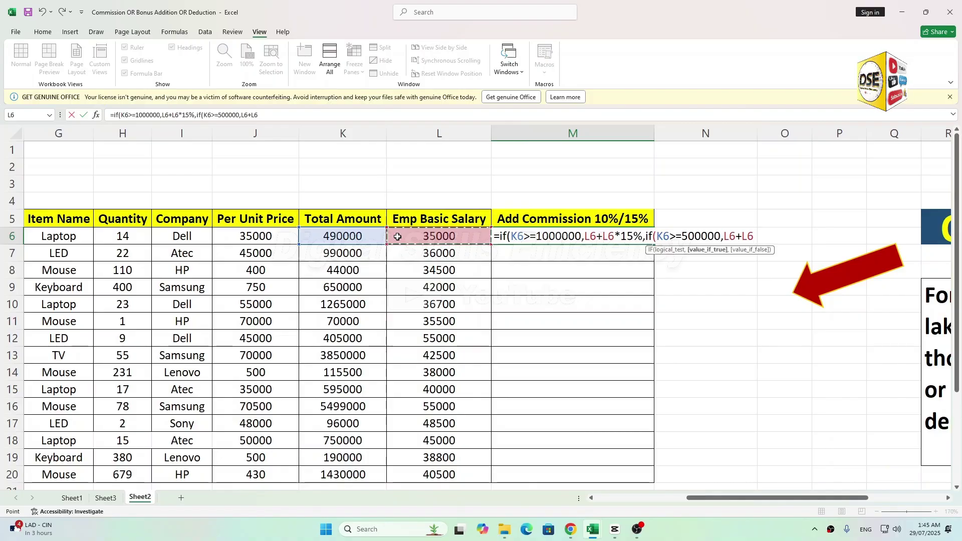
text(*10)
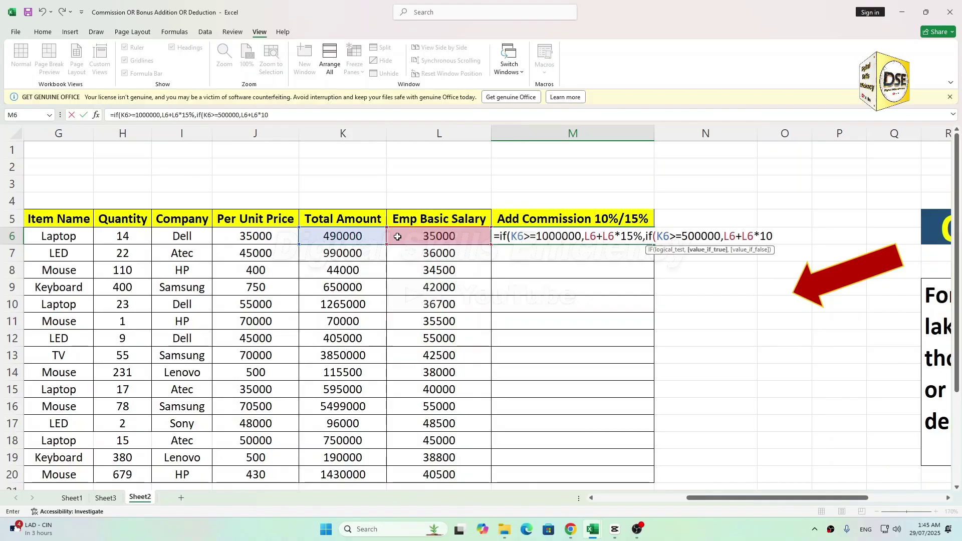
text(%)
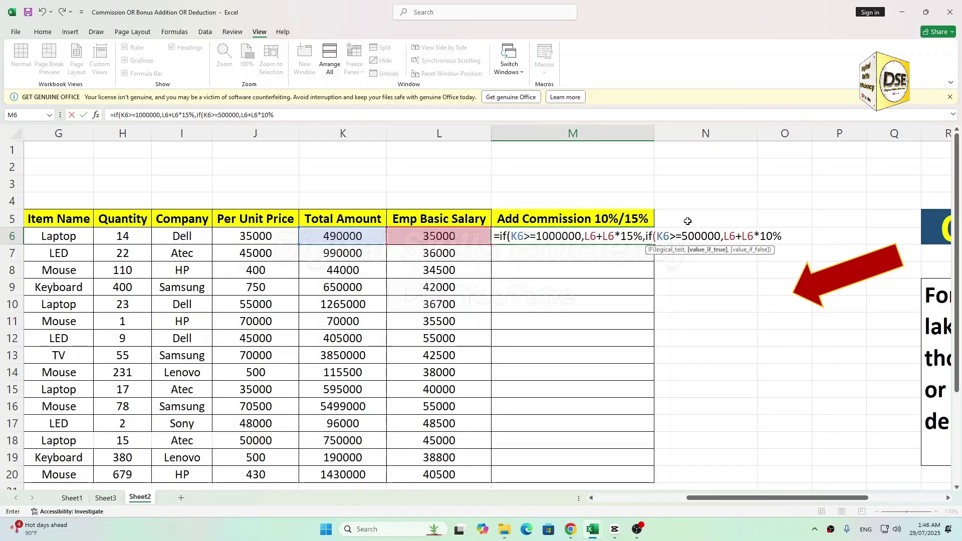
- Complete the nested IF with "Work Hard" as the value if false, close both IFs, and enter and check the M6 formula
text(,)
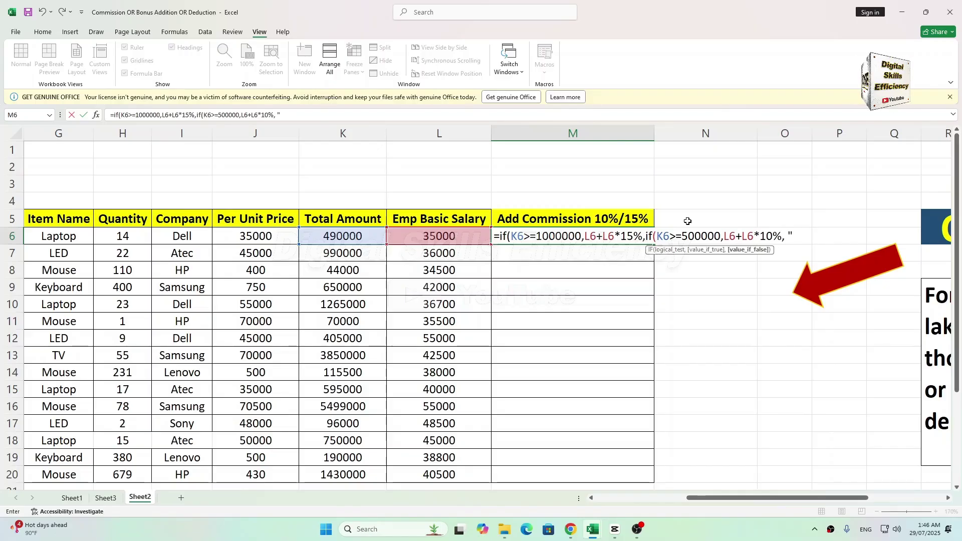
text( "Work)
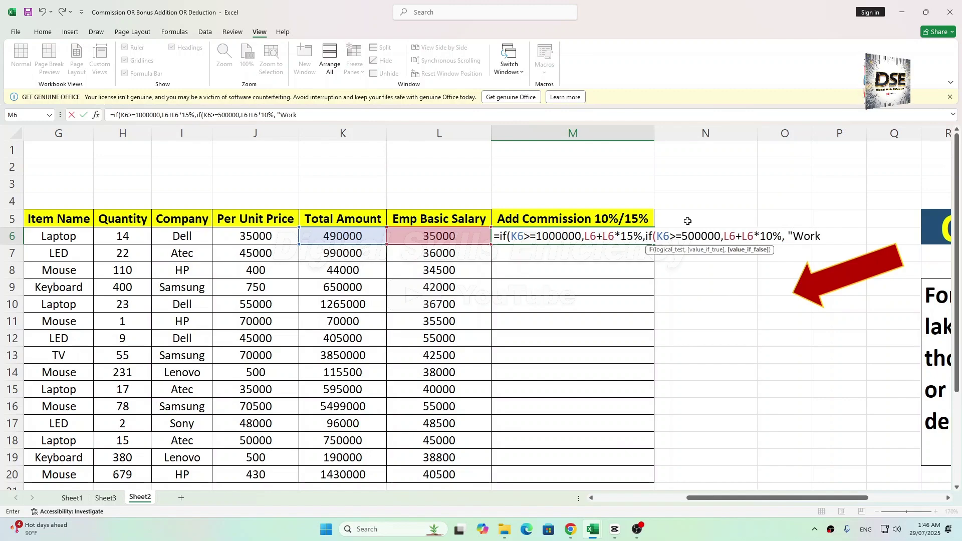
text( Hard")
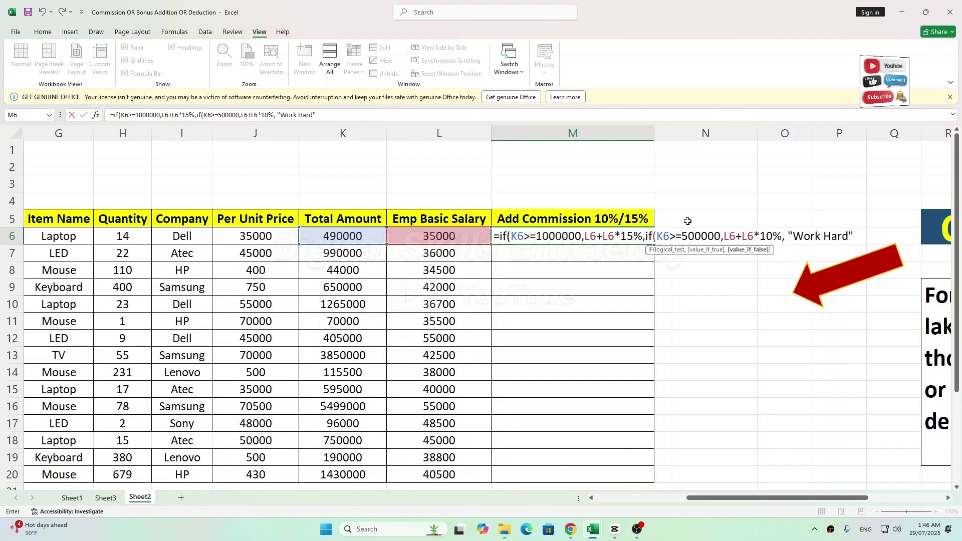
text()))
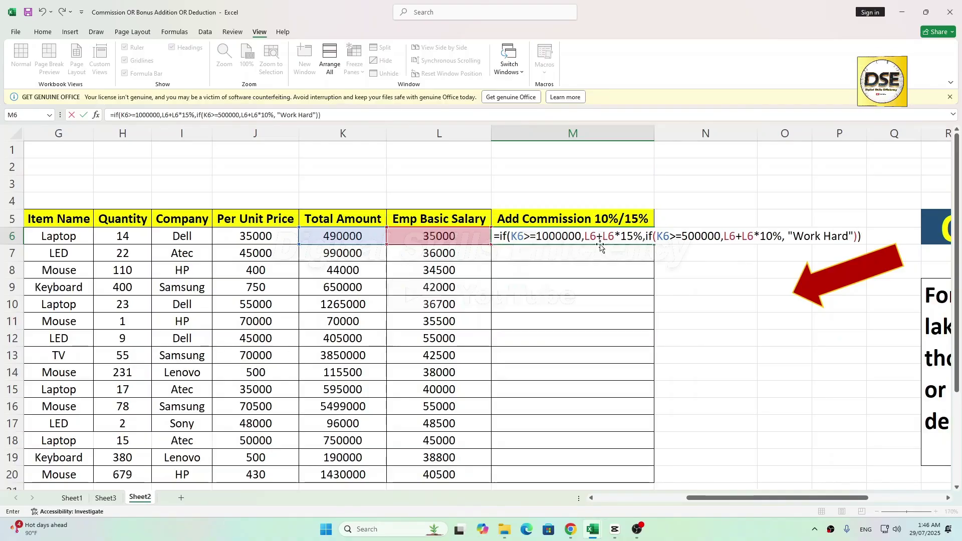
scroll(748, 293, down, 1)
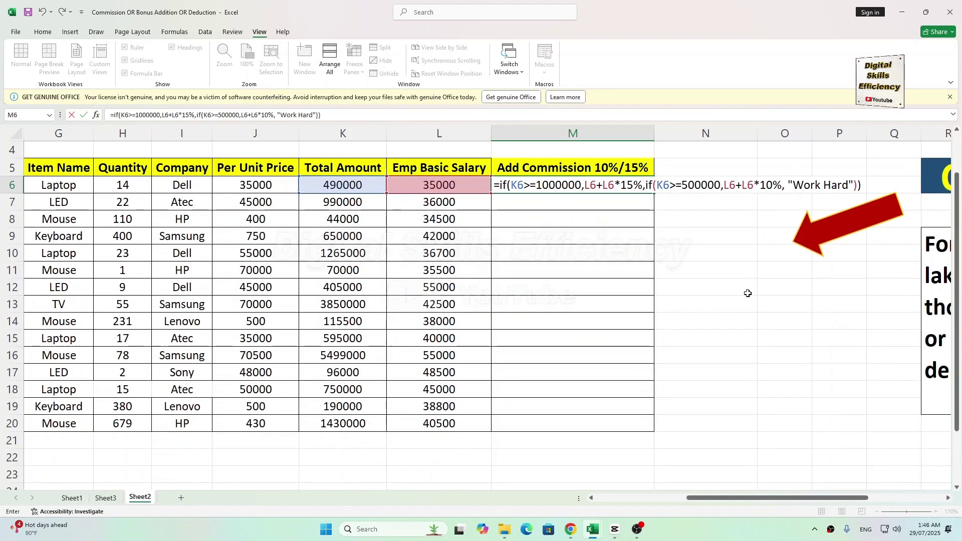
click(804, 246)
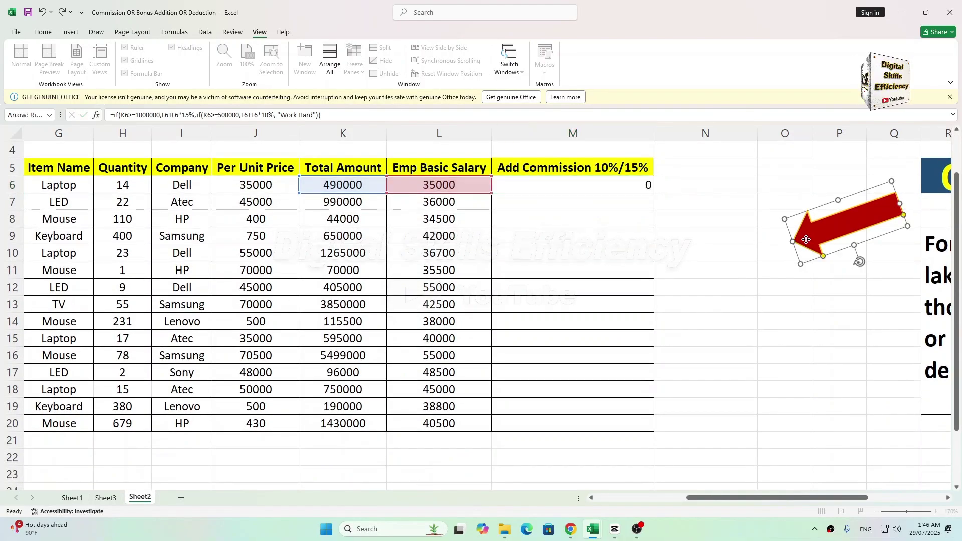
click(575, 183)
double_click(575, 184)
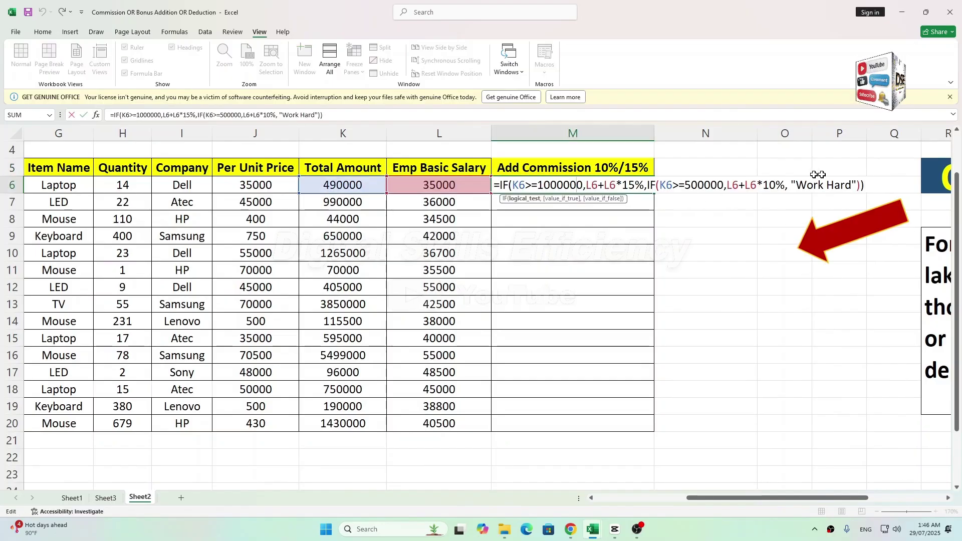
key(Escape)
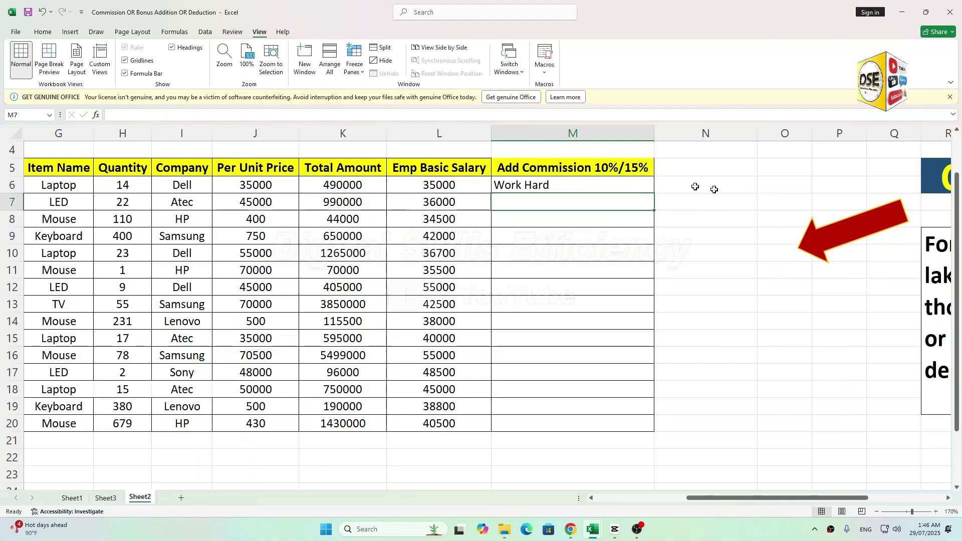
- Fill the M6 commission formula down through M20 and review the filled column
double_click(654, 193)
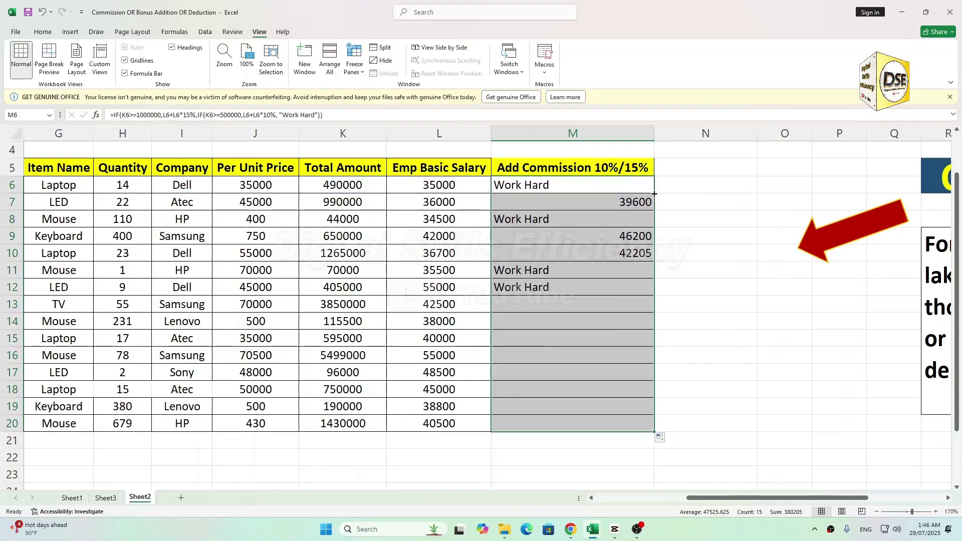
click(708, 271)
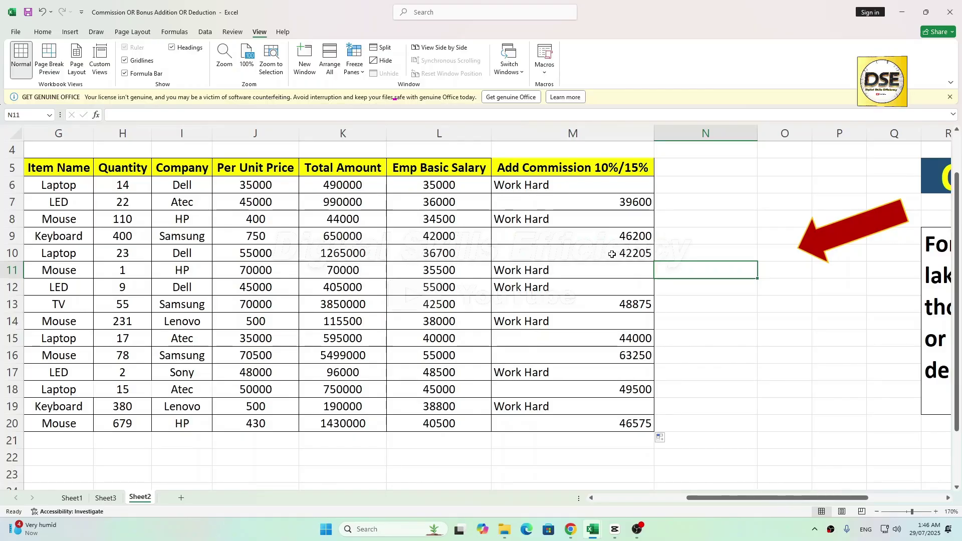
scroll(612, 254, down, 1)
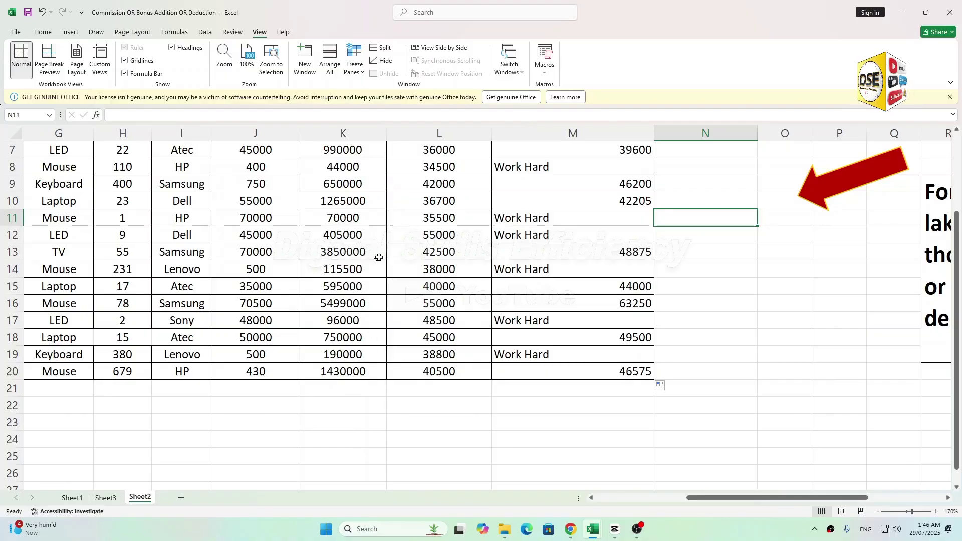
- Enter 42500 in L23 and 48875 in M23 below the table as test values for checking the row 13 commission
click(417, 257)
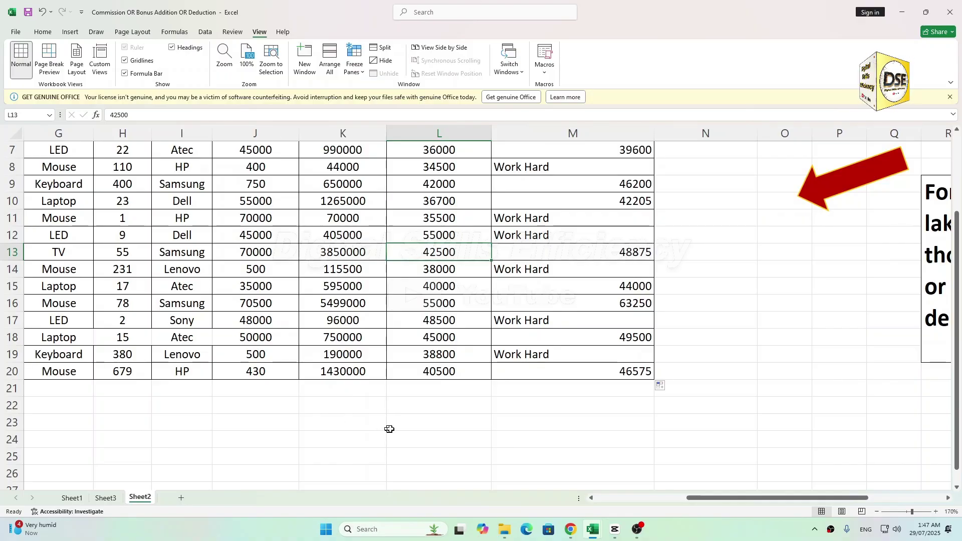
click(406, 423)
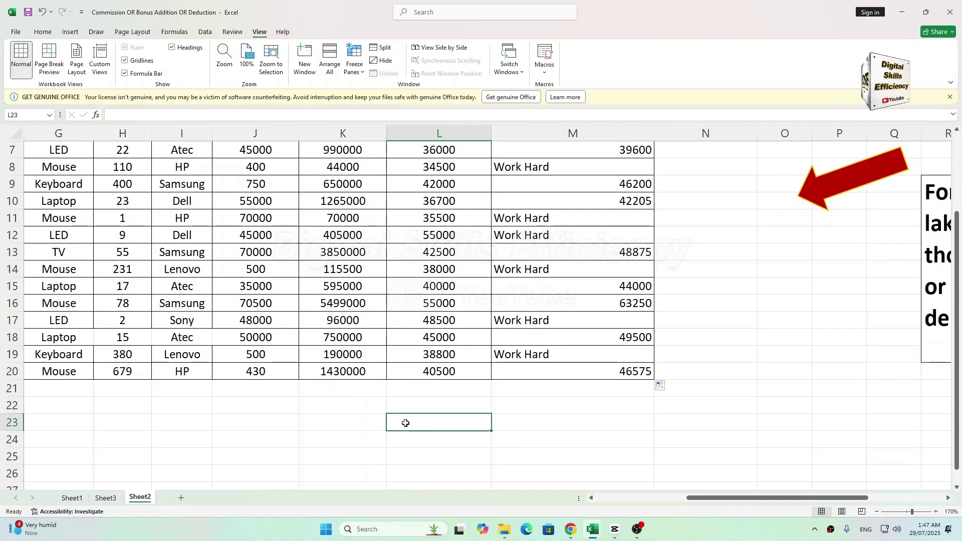
text(4259)
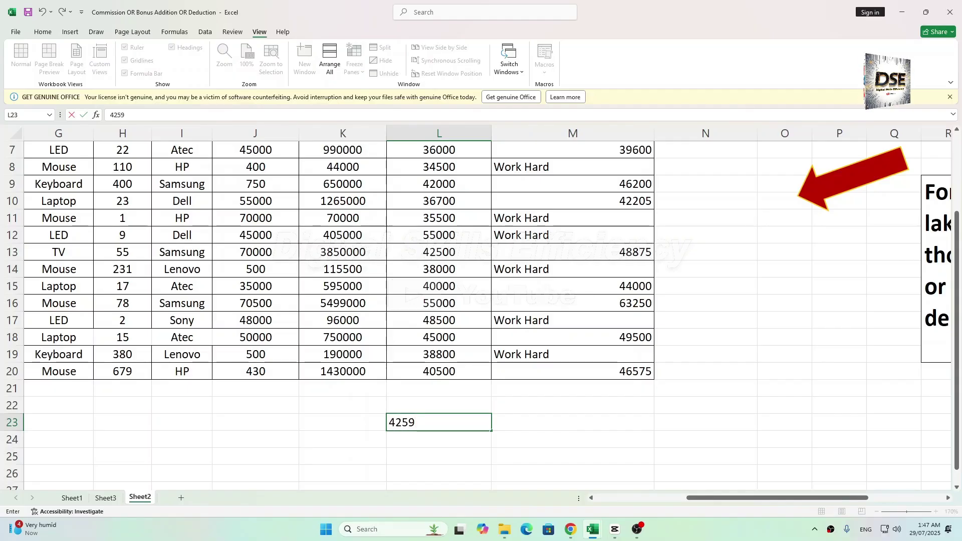
click(454, 462)
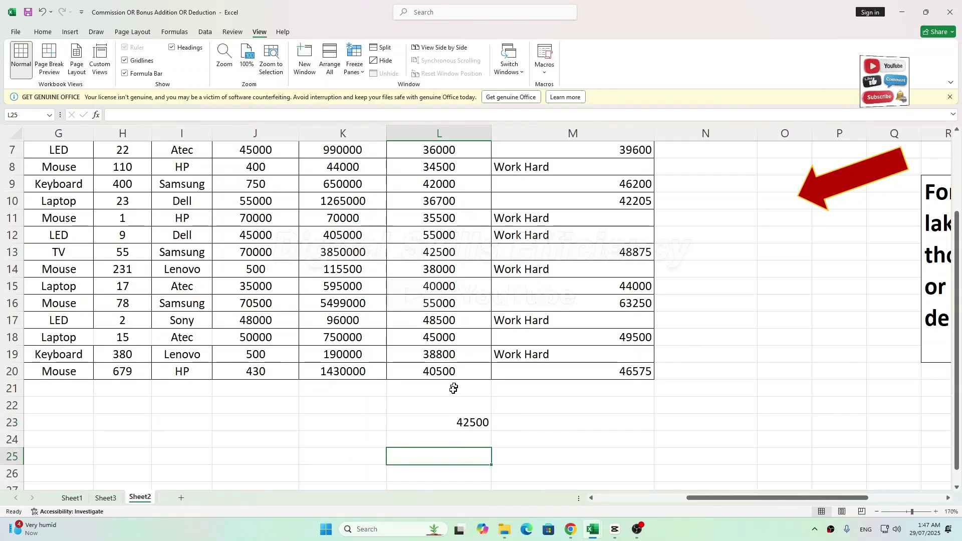
click(448, 420)
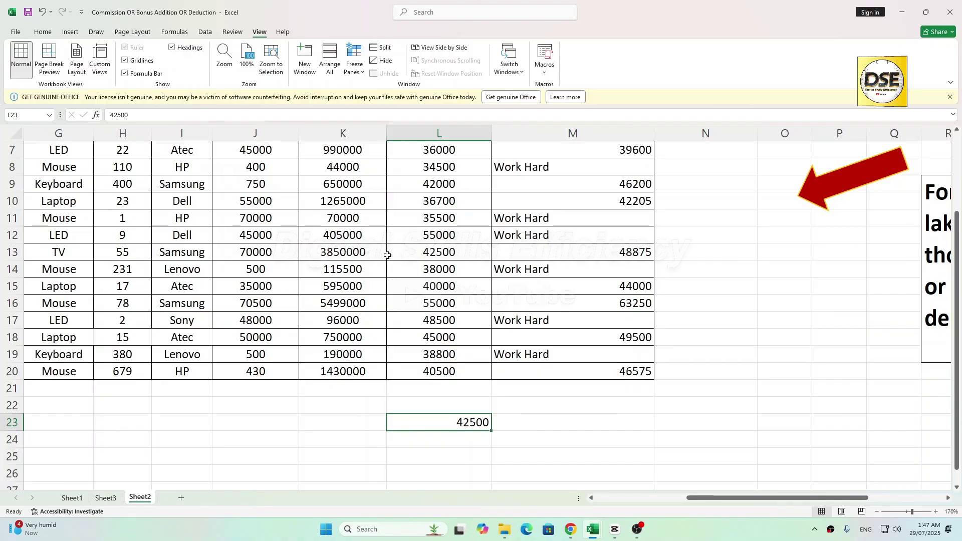
click(595, 425)
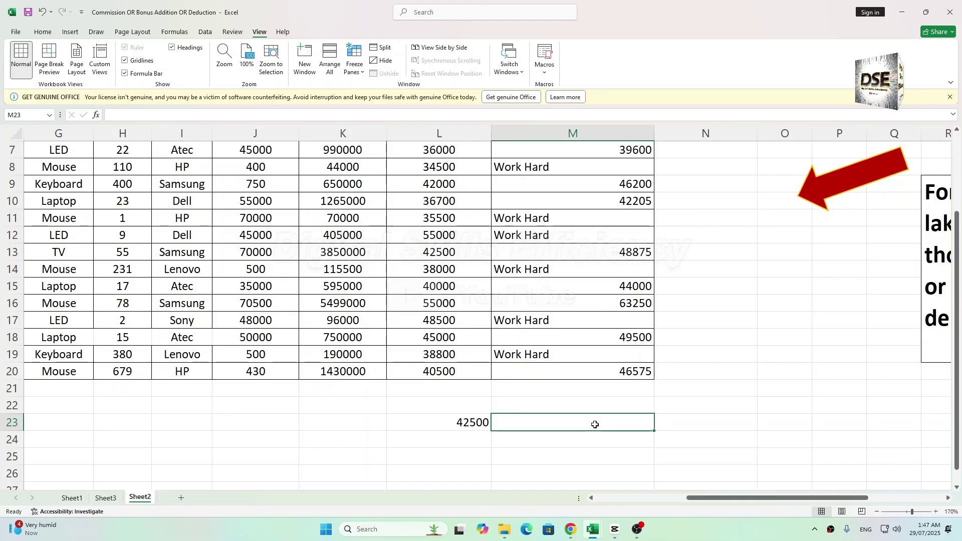
text(48)
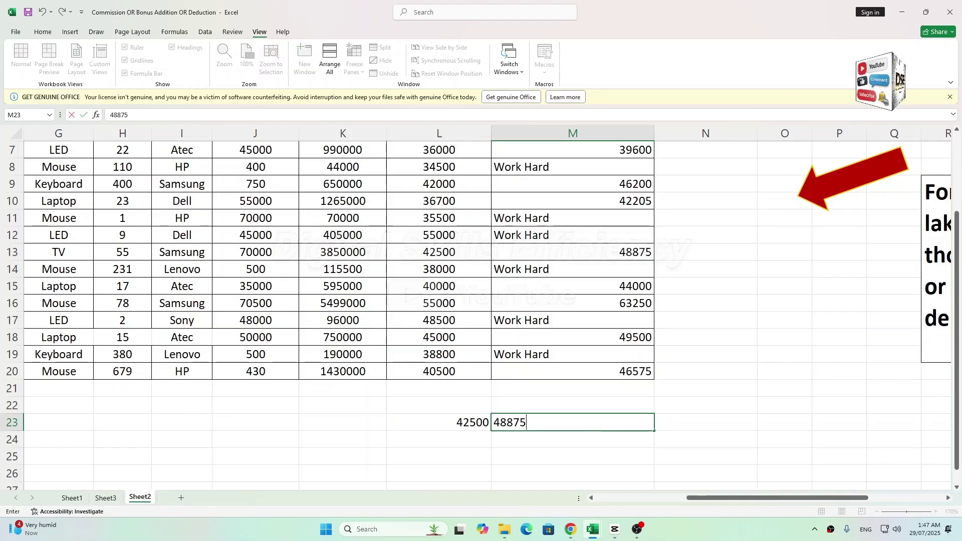
text(875)
click(410, 435)
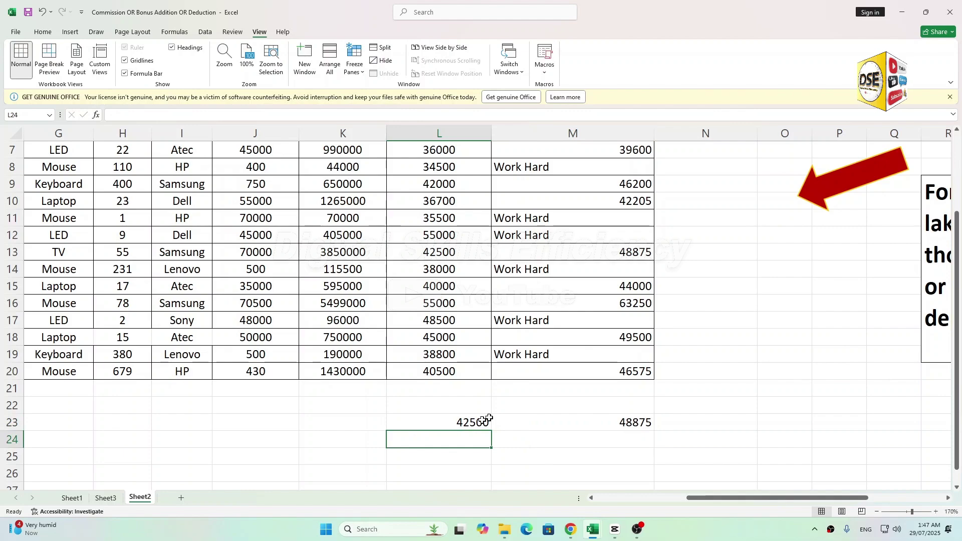
- Calculate 15% of the test salary in L26 with the formula =L23-L23*85% and check the entered formula
scroll(556, 414, down, 1)
click(420, 419)
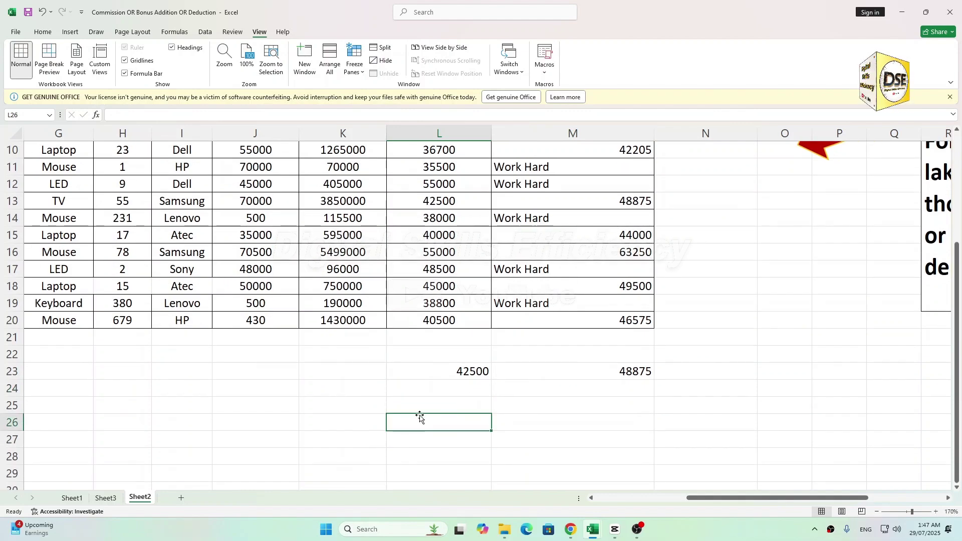
text(=)
click(426, 373)
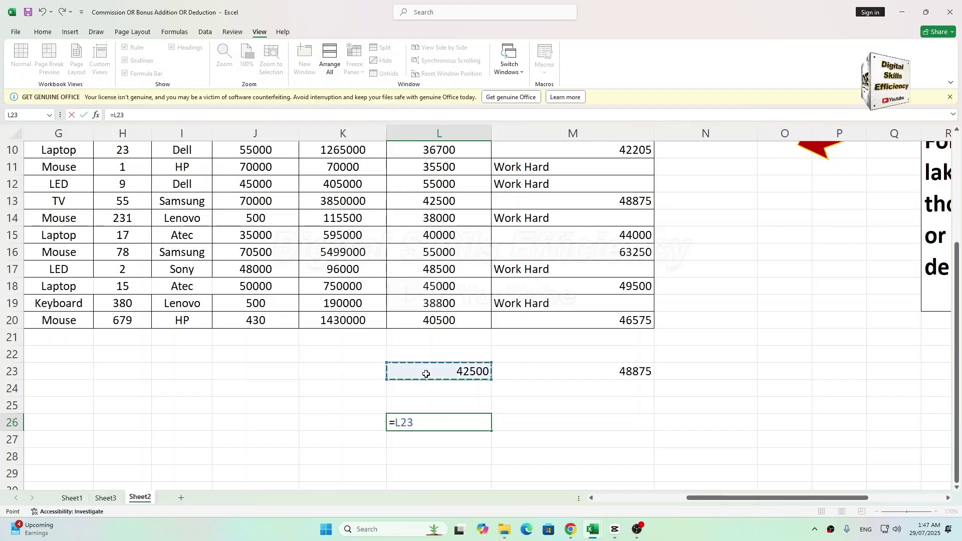
text(+)
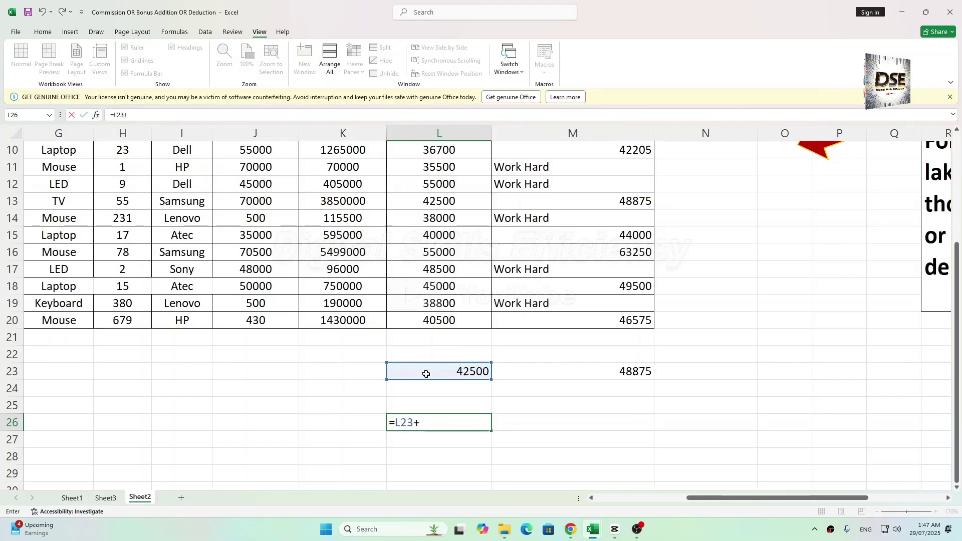
text(-)
click(425, 373)
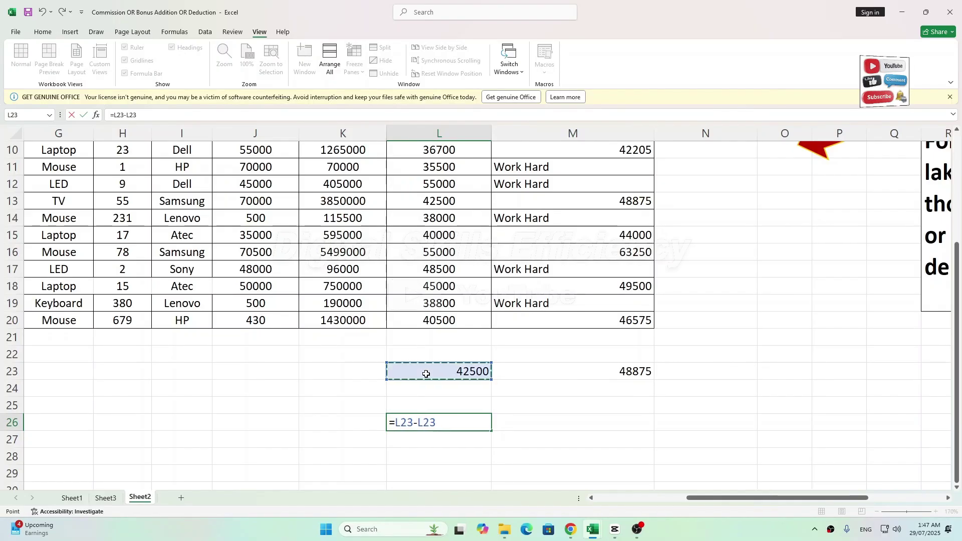
text(*)
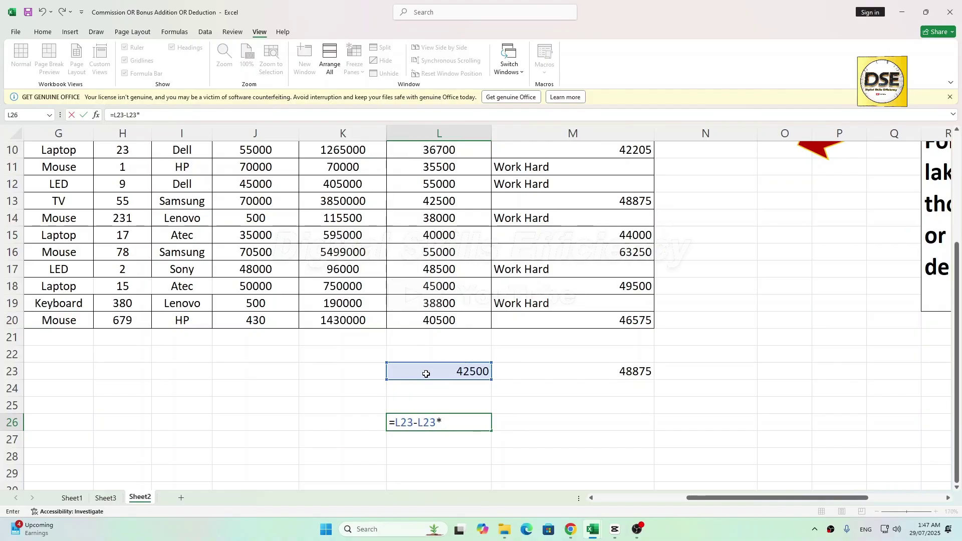
text(85)
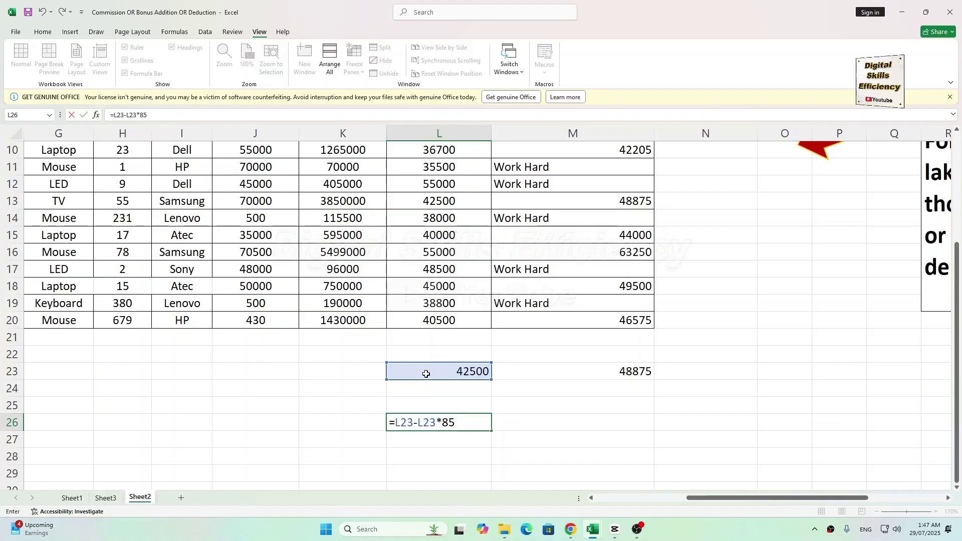
text(%)
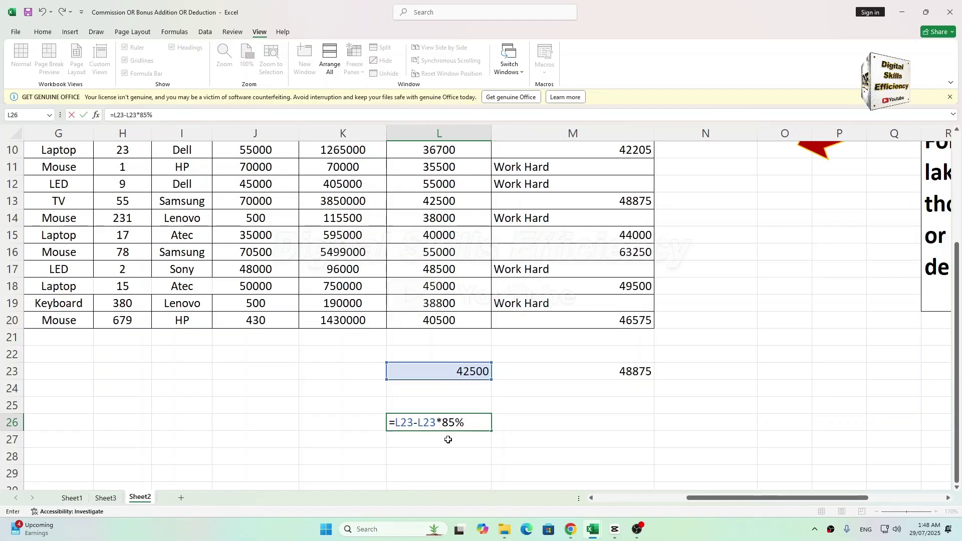
key(Return)
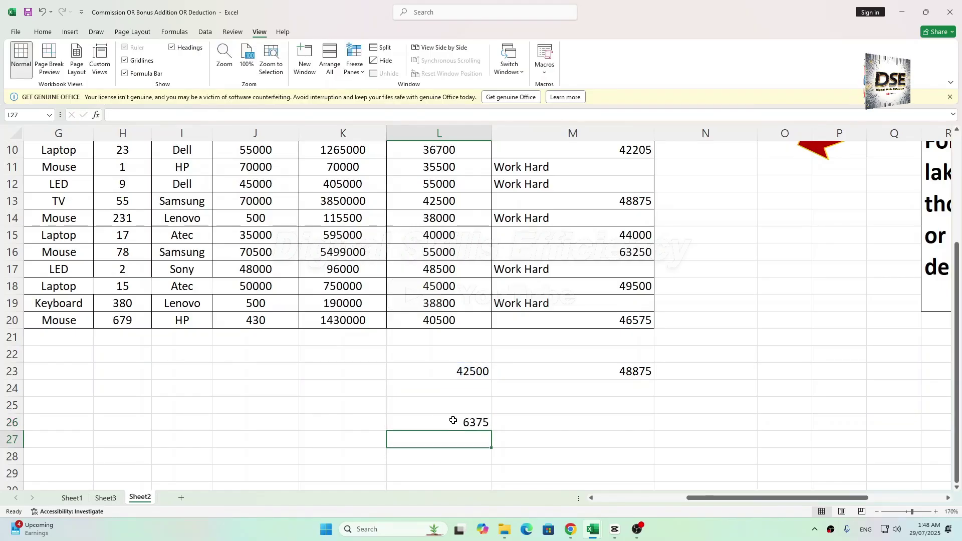
click(453, 421)
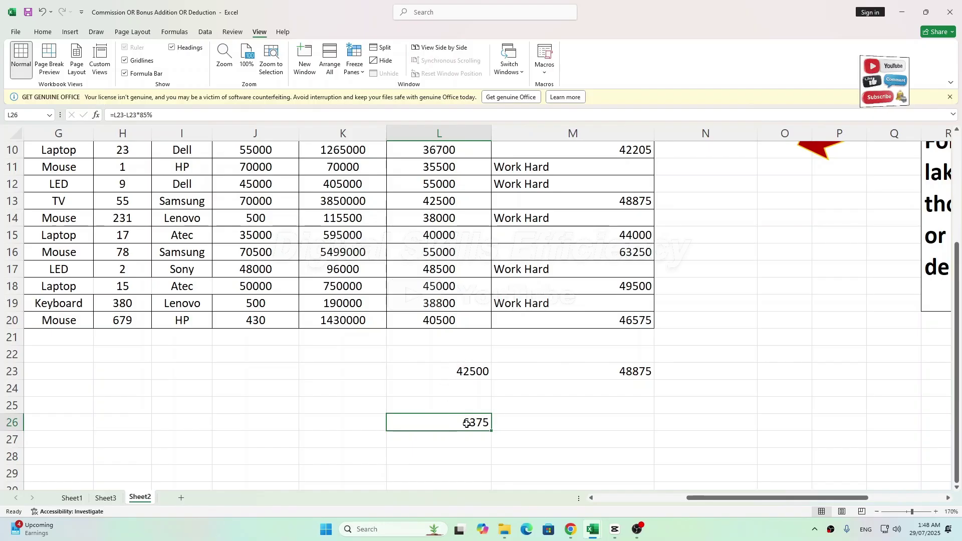
- Add the test salary and its commission in K23 with the formula =L23+L26
click(313, 422)
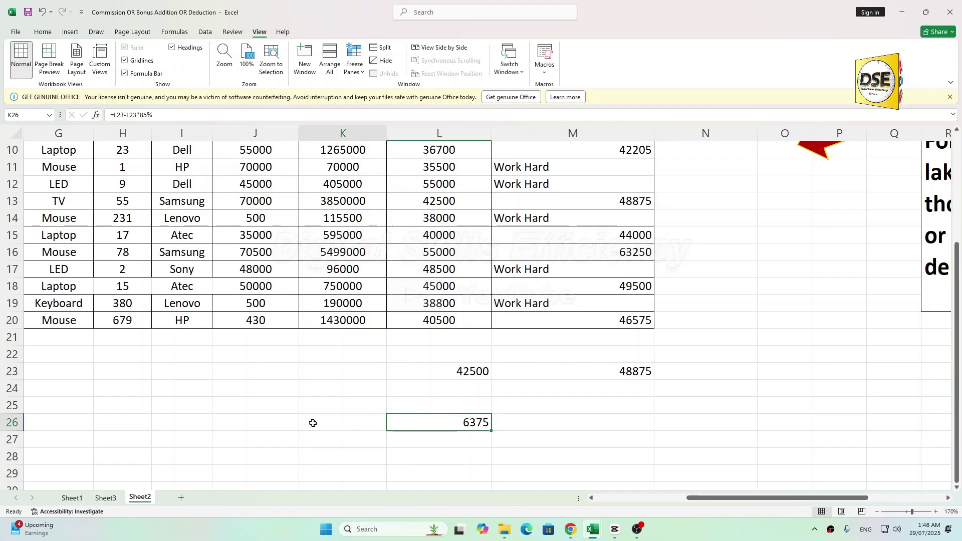
click(306, 366)
text(=)
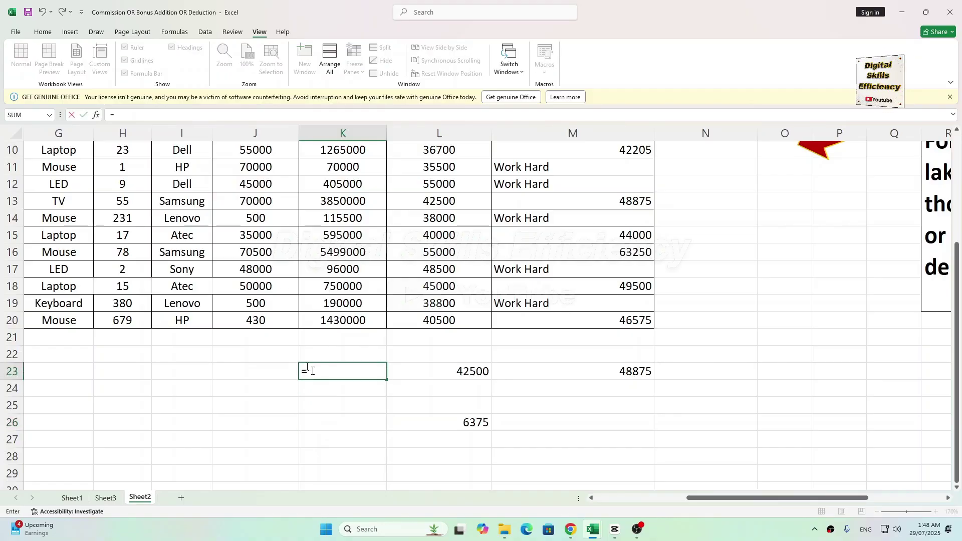
click(426, 375)
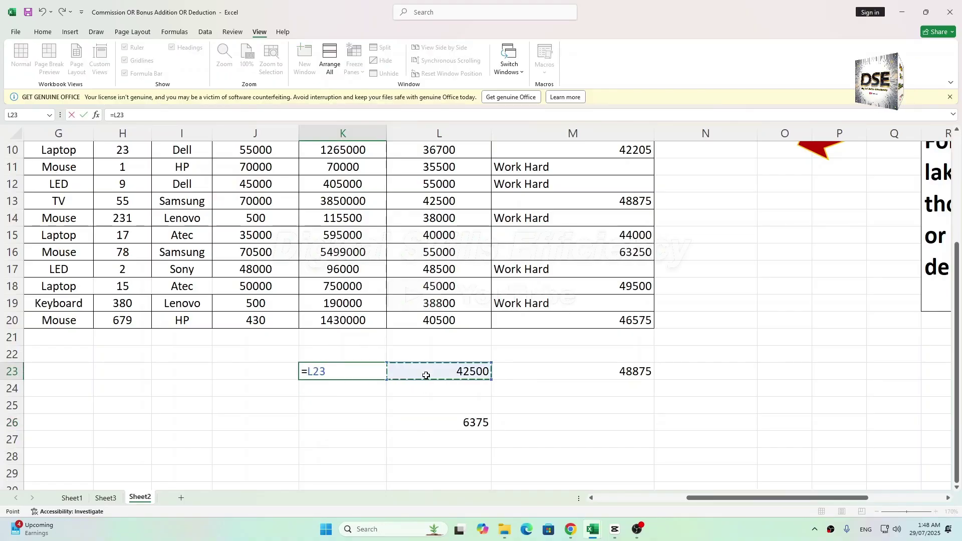
text(+)
click(441, 419)
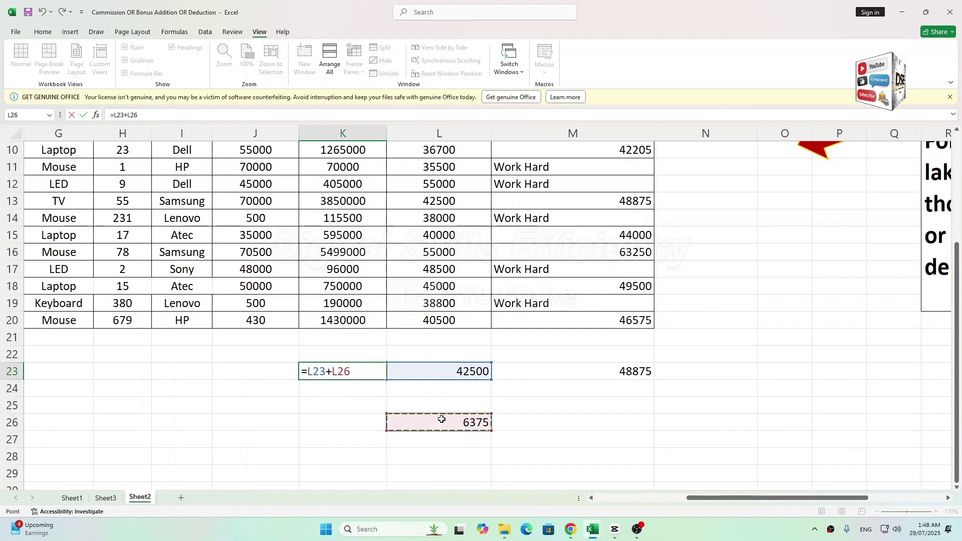
key(Return)
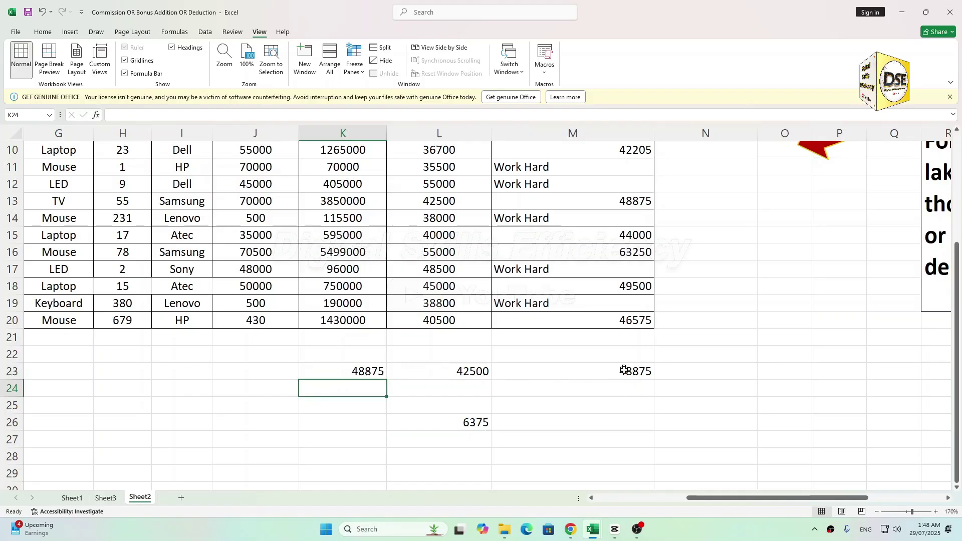
- Clear the test values and check formulas in K23:M26 below the commission table
drag(321, 357, 601, 468)
click(713, 398)
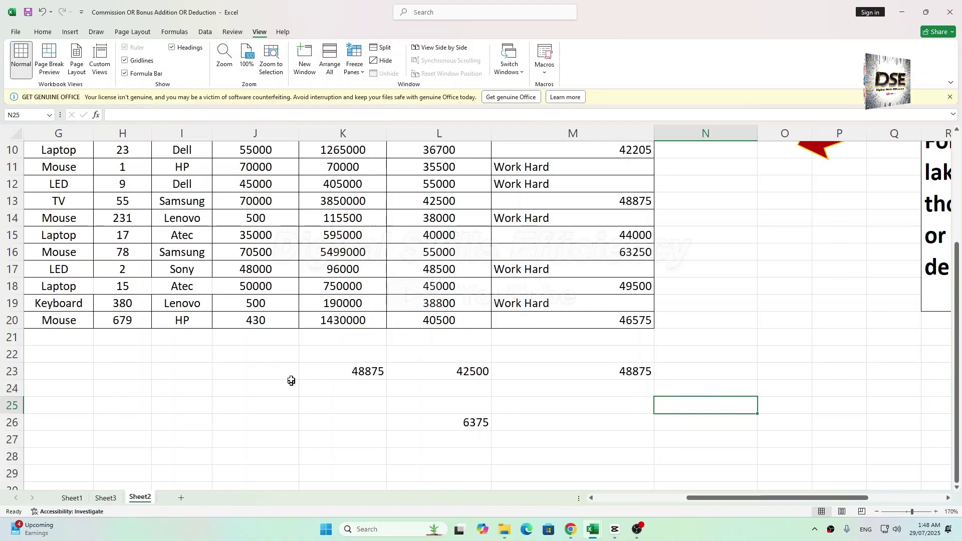
drag(327, 359, 730, 429)
key(Delete)
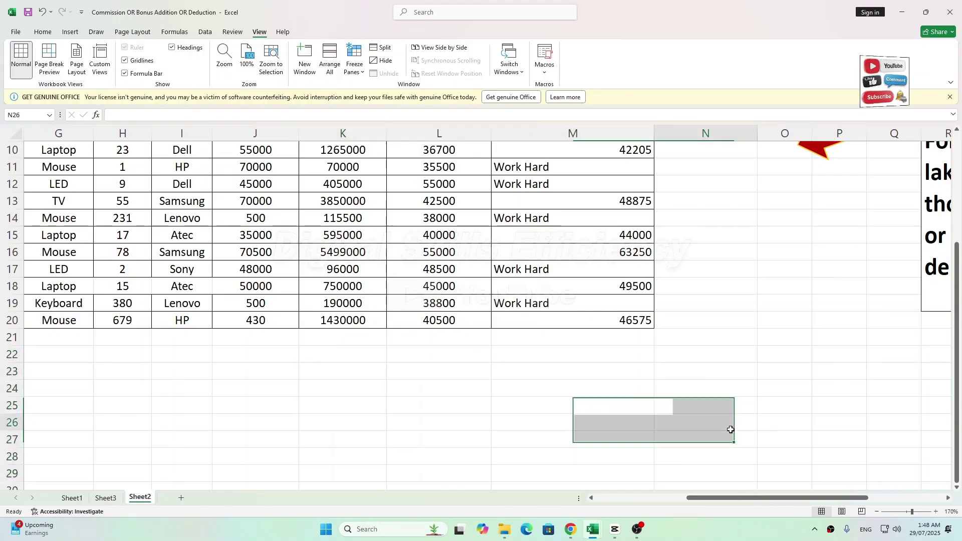
click(721, 423)
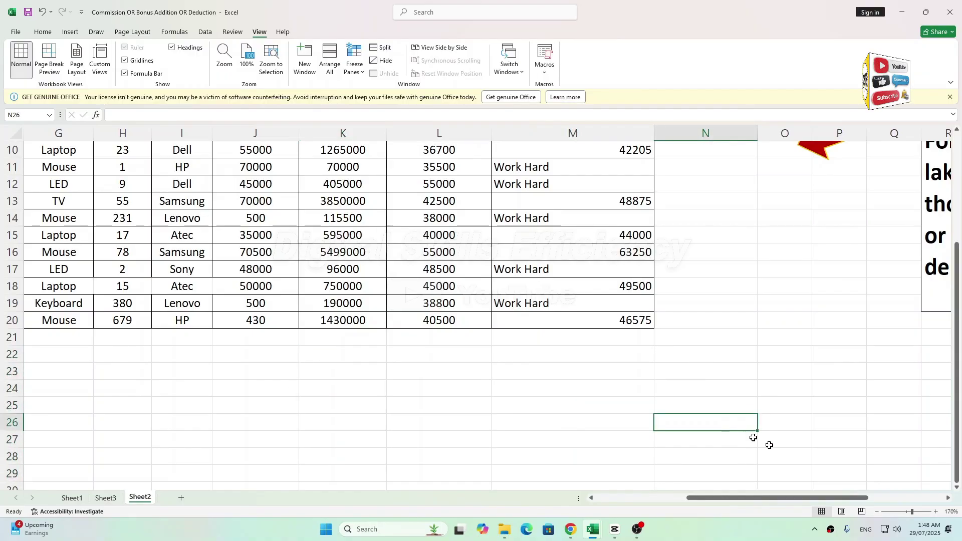
- Reset the worksheet zoom to 100% and show the whole commission table together with its criteria box
click(246, 56)
scroll(333, 328, up, 3)
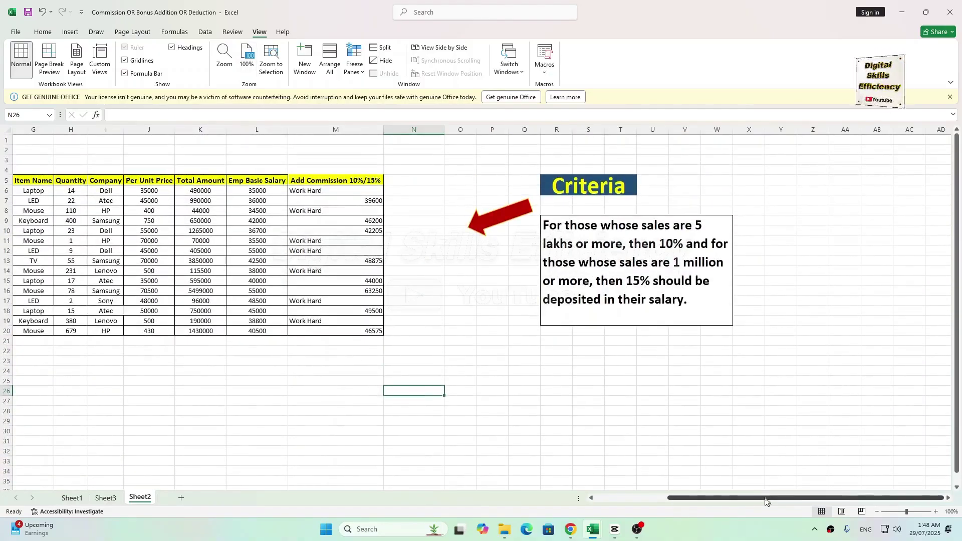
drag(762, 497, 702, 499)
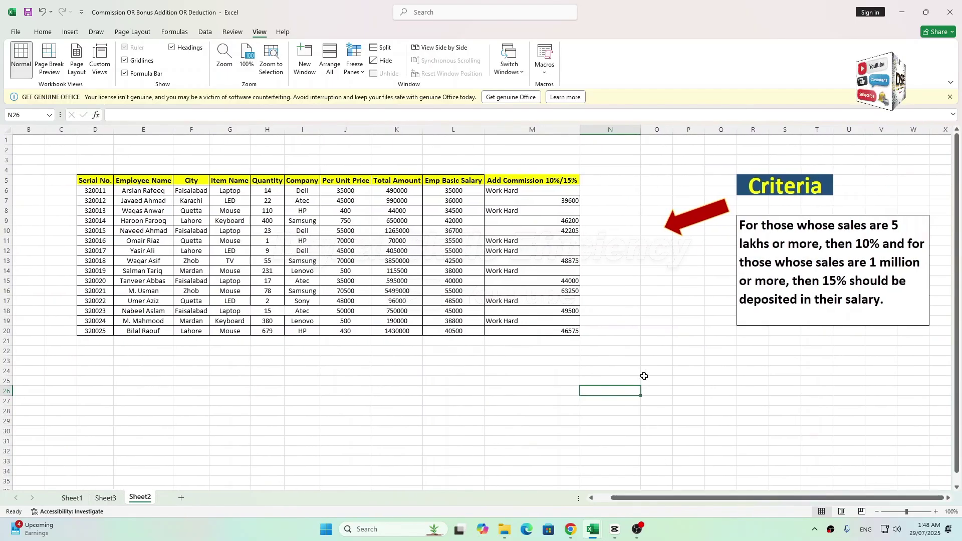